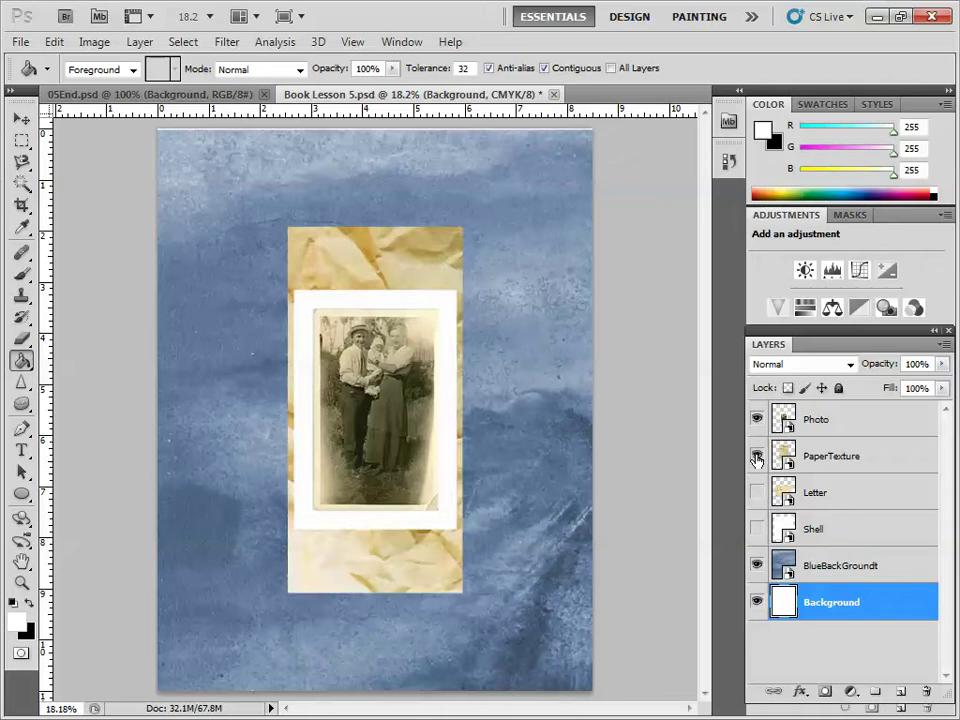
# Step: Hide the PaperTexture, BlueBackGroundt and Background layers so that only the Photo layer is displayed
pyautogui.click(757, 457)
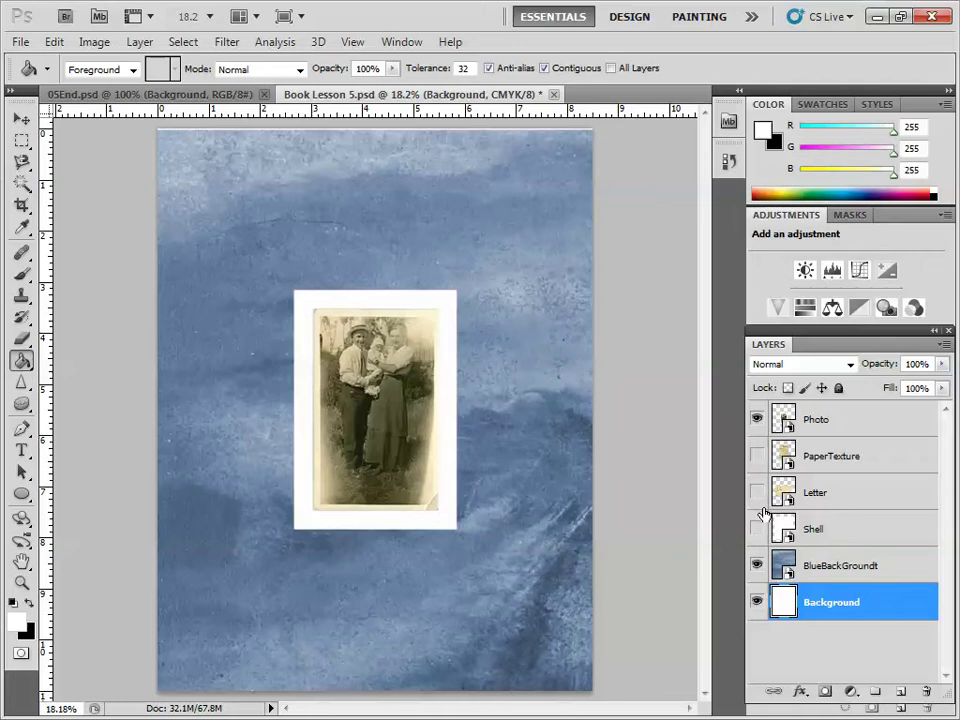
pyautogui.click(757, 566)
pyautogui.click(757, 601)
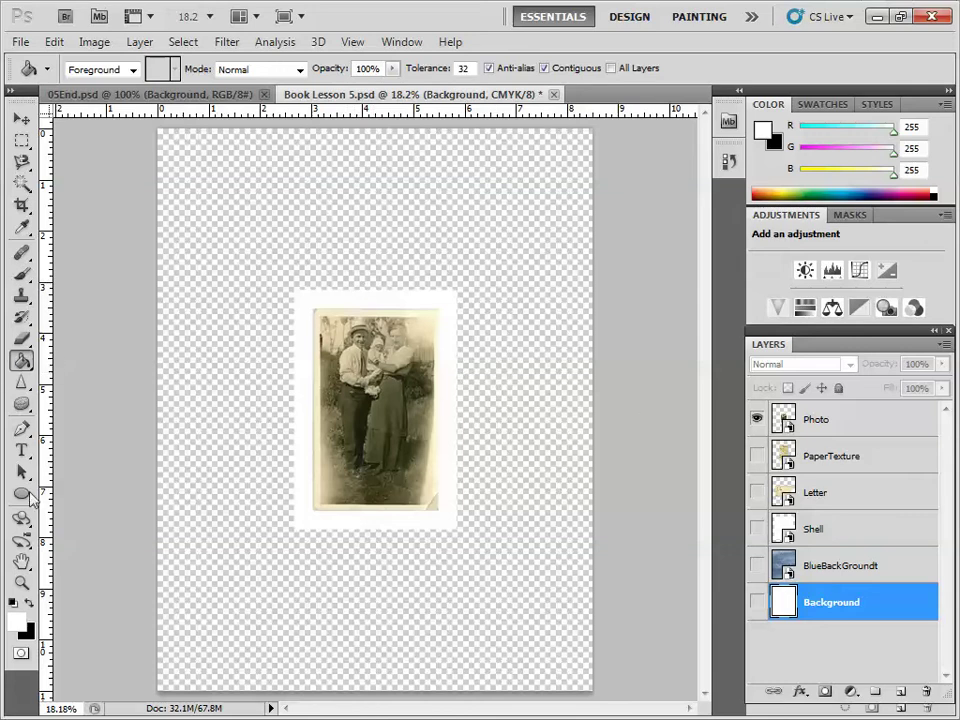
# Step: On the Photo layer, select the transparent area and white border around the photo using the Magic Wand with tolerance 22
pyautogui.click(22, 186)
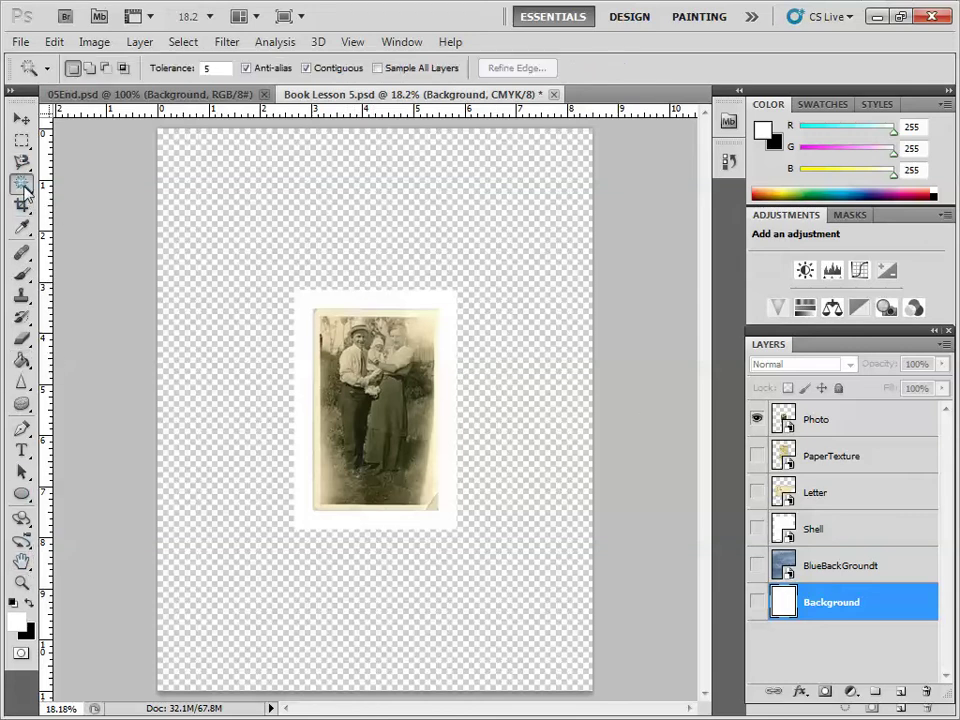
pyautogui.click(219, 68)
pyautogui.click(529, 388)
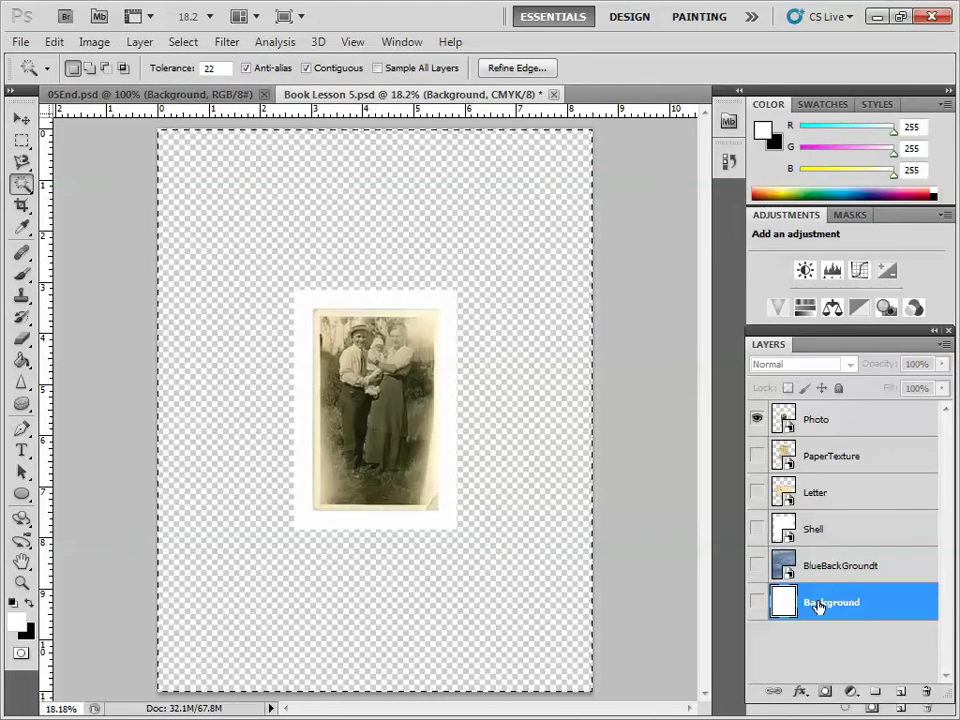
pyautogui.click(830, 422)
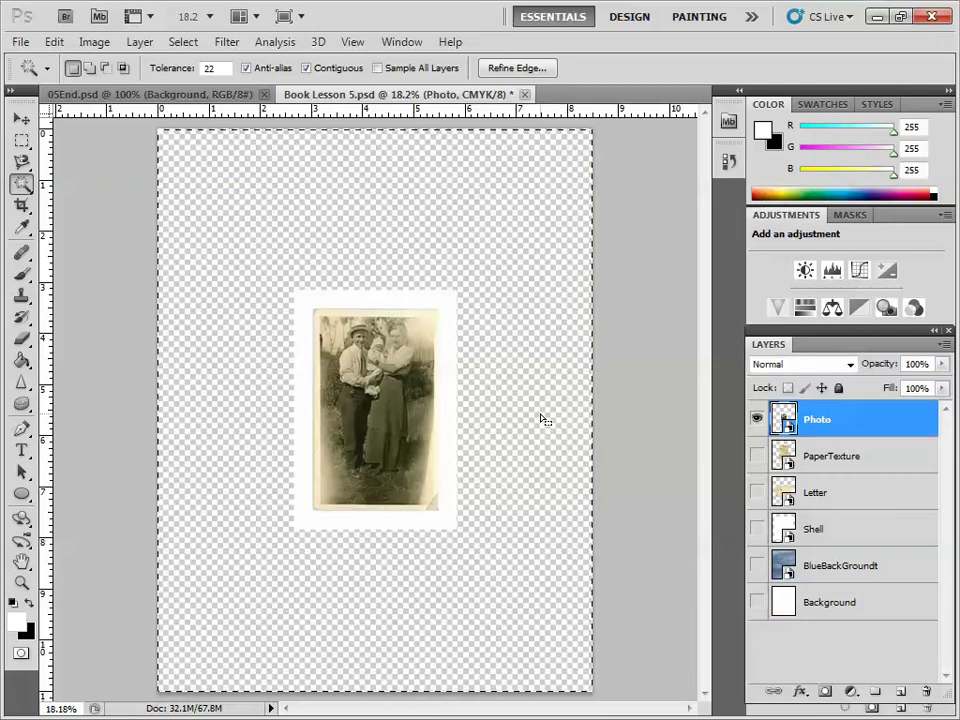
pyautogui.hotkey('ctrl', 'd')
pyautogui.click(535, 332)
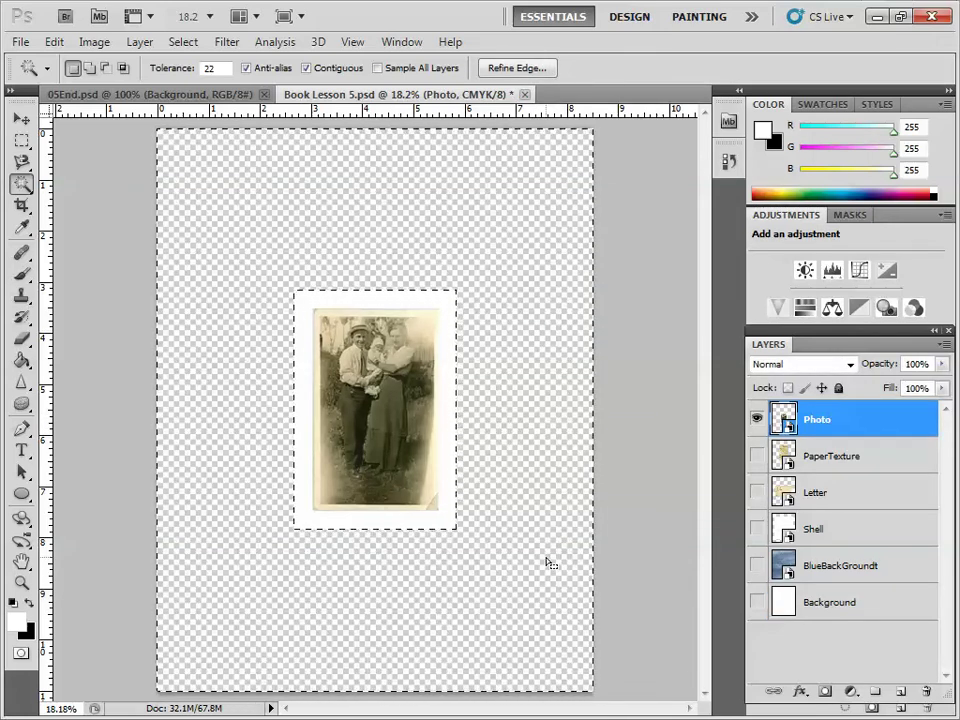
pyautogui.press('shift')
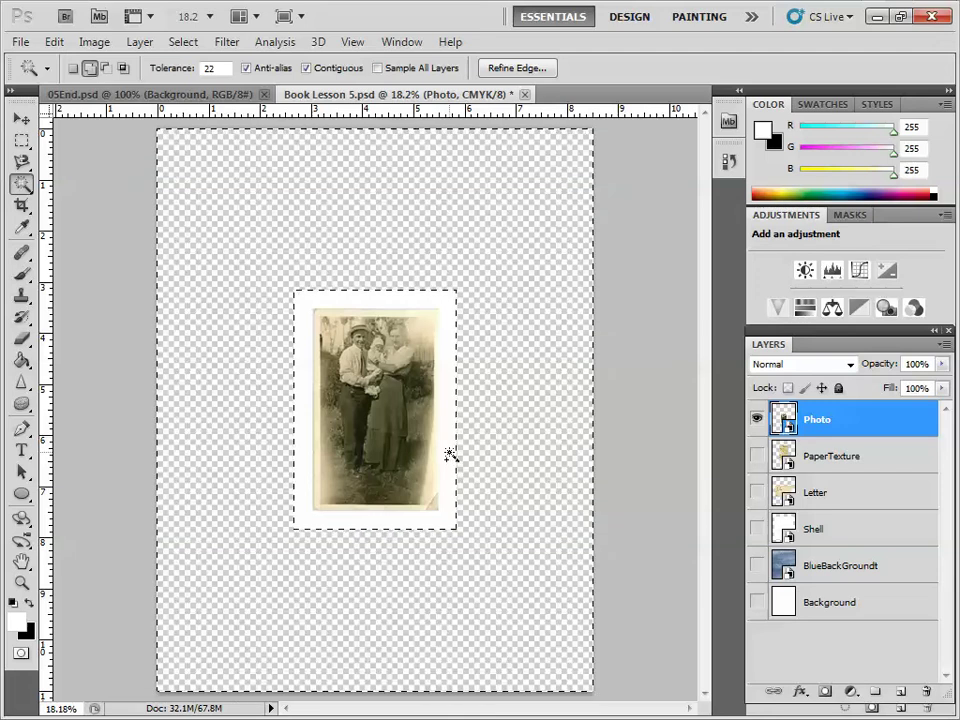
pyautogui.keyDown('shift'); pyautogui.click(449, 455); pyautogui.keyUp('shift')
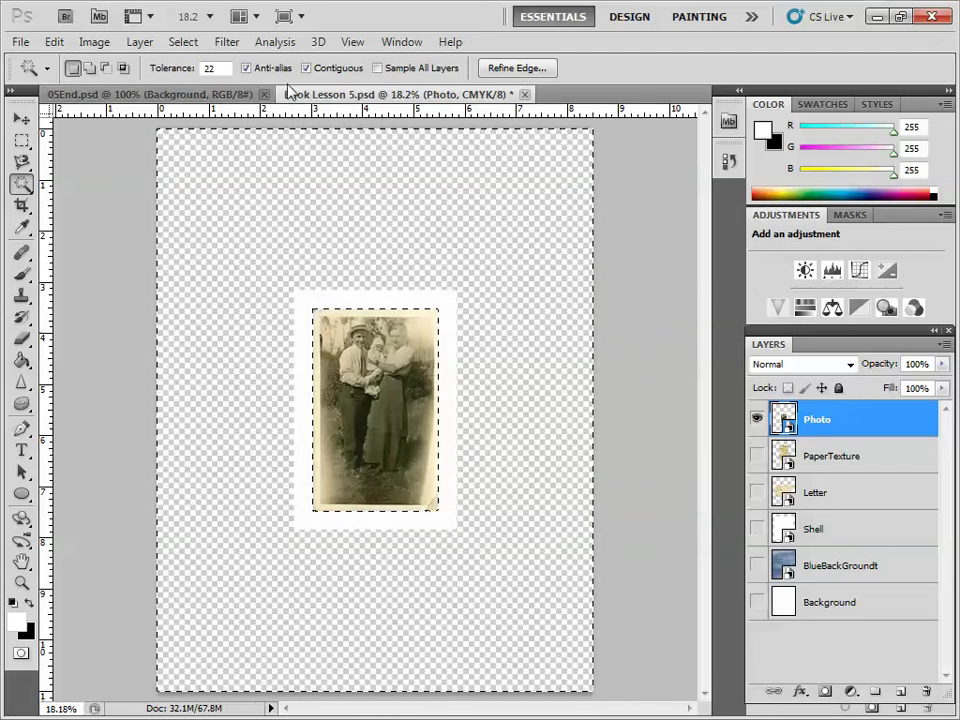
# Step: Invert the selection and add a layer mask to the Photo layer to remove the white border
pyautogui.click(184, 42)
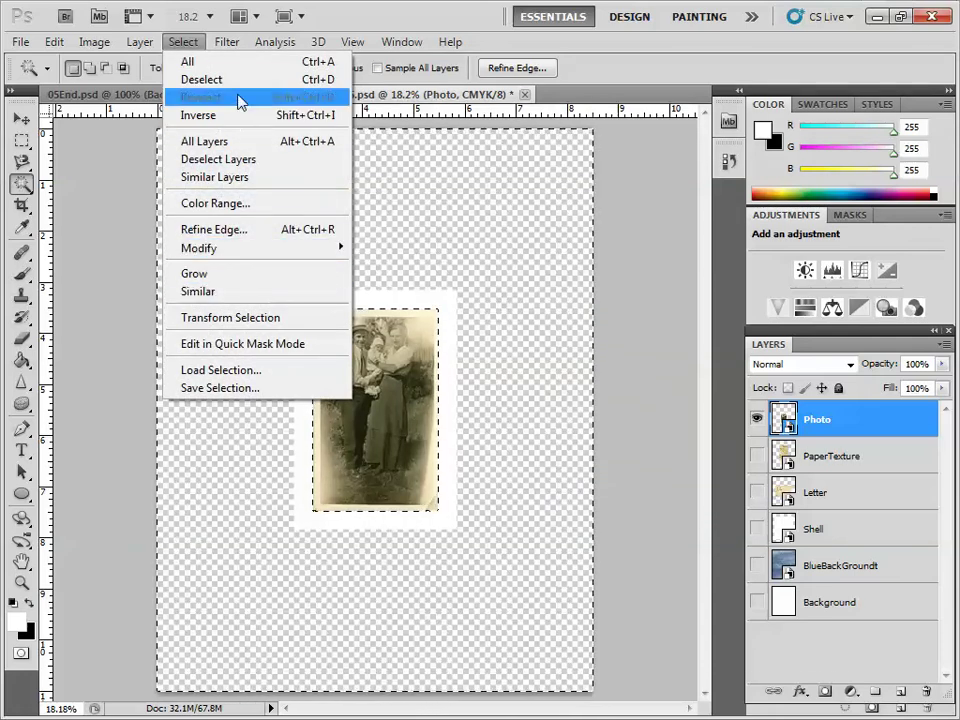
pyautogui.click(227, 117)
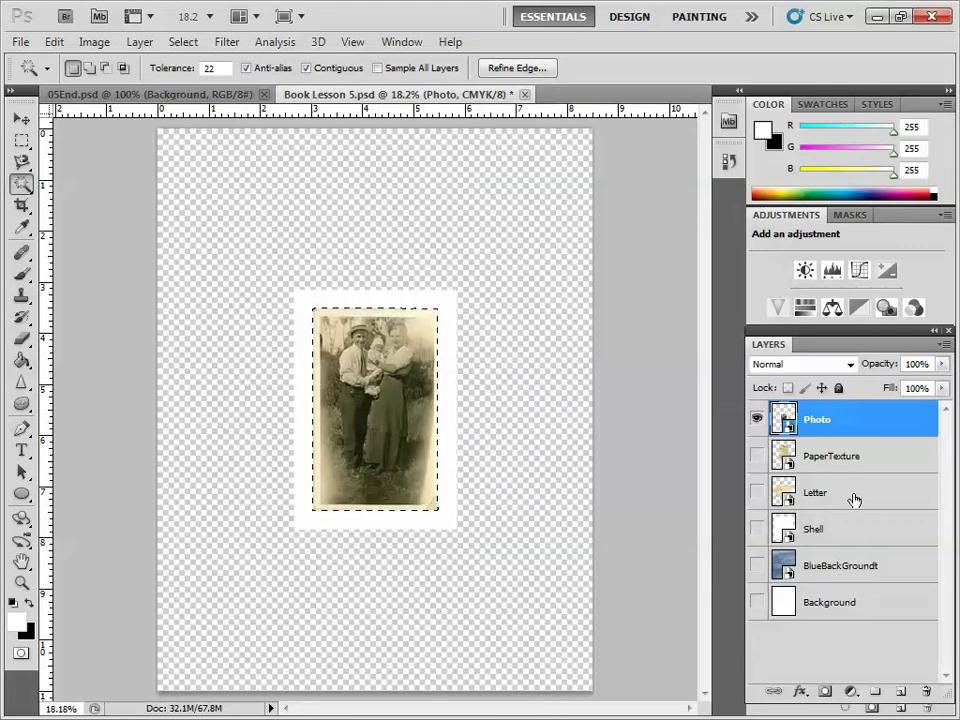
pyautogui.click(825, 694)
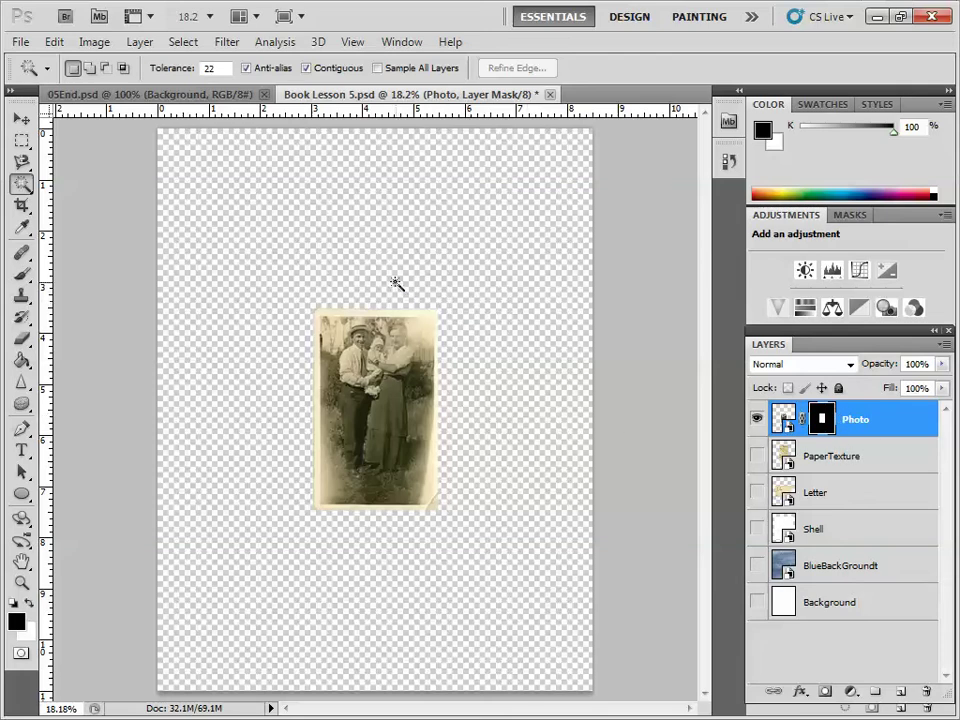
# Step: Hide the Photo layer, show the Shell layer and make Shell the active layer
pyautogui.click(757, 421)
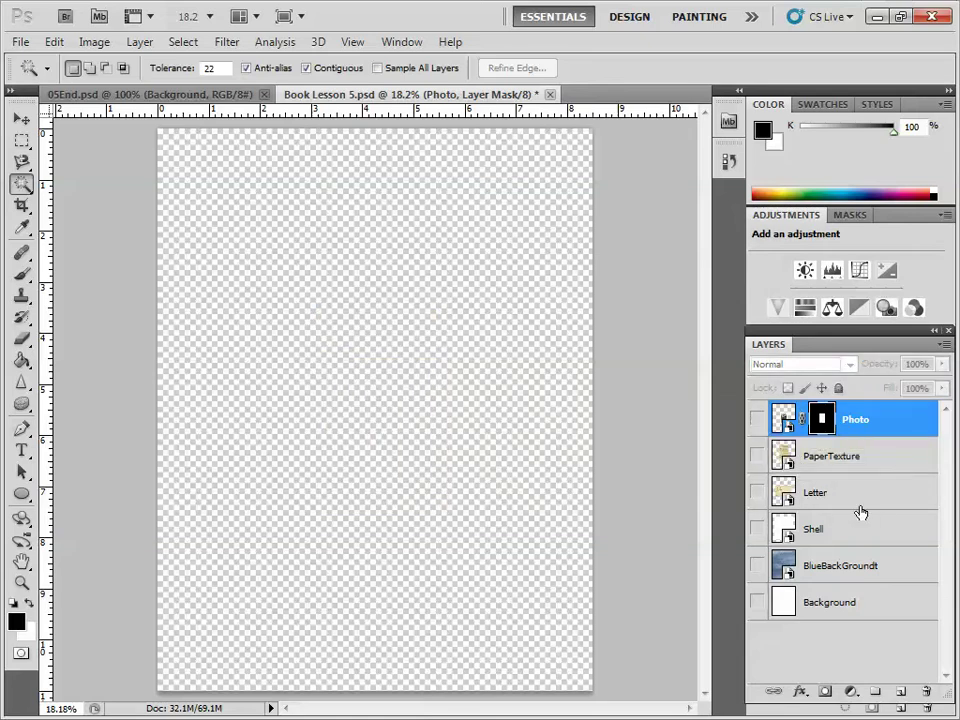
pyautogui.click(757, 529)
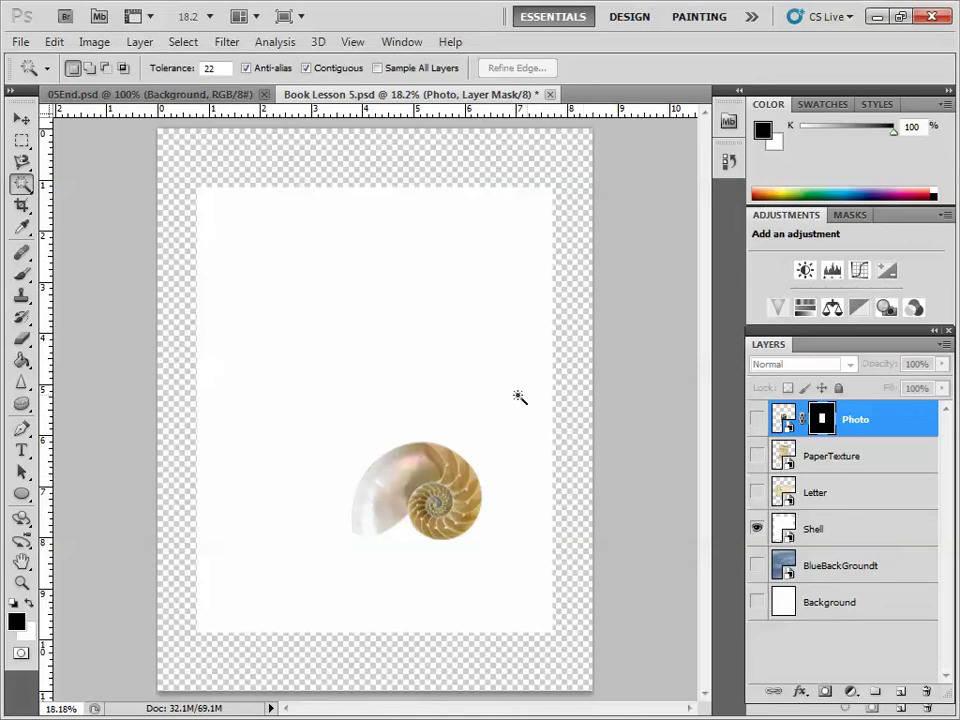
pyautogui.click(578, 323)
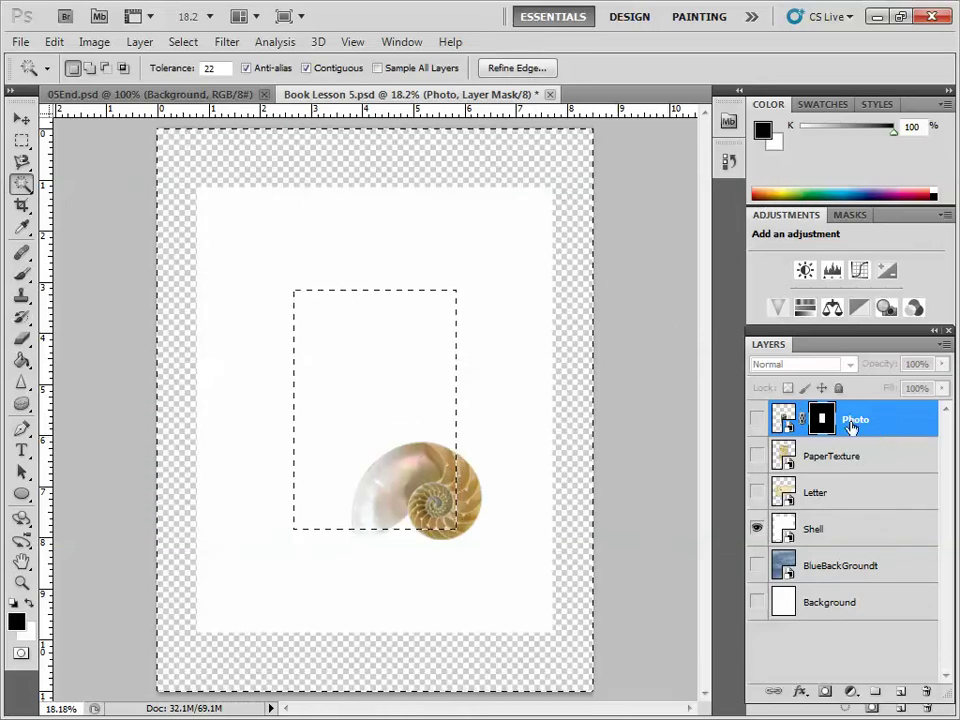
pyautogui.click(827, 538)
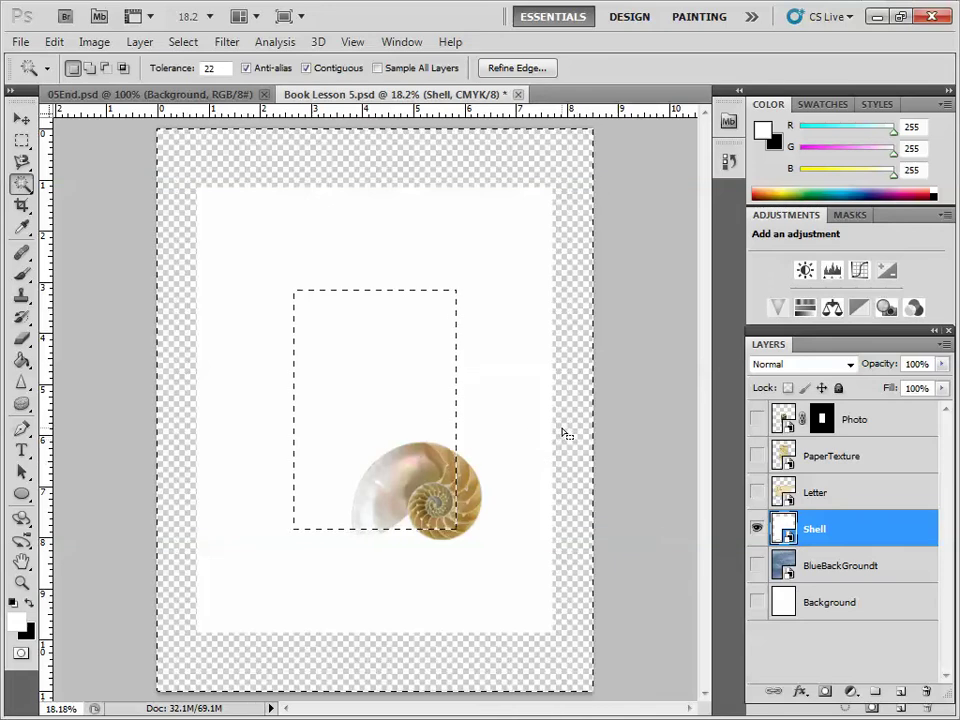
# Step: Select the transparent margin and white area around the shell using the Magic Wand with tolerance 5
pyautogui.click(570, 433)
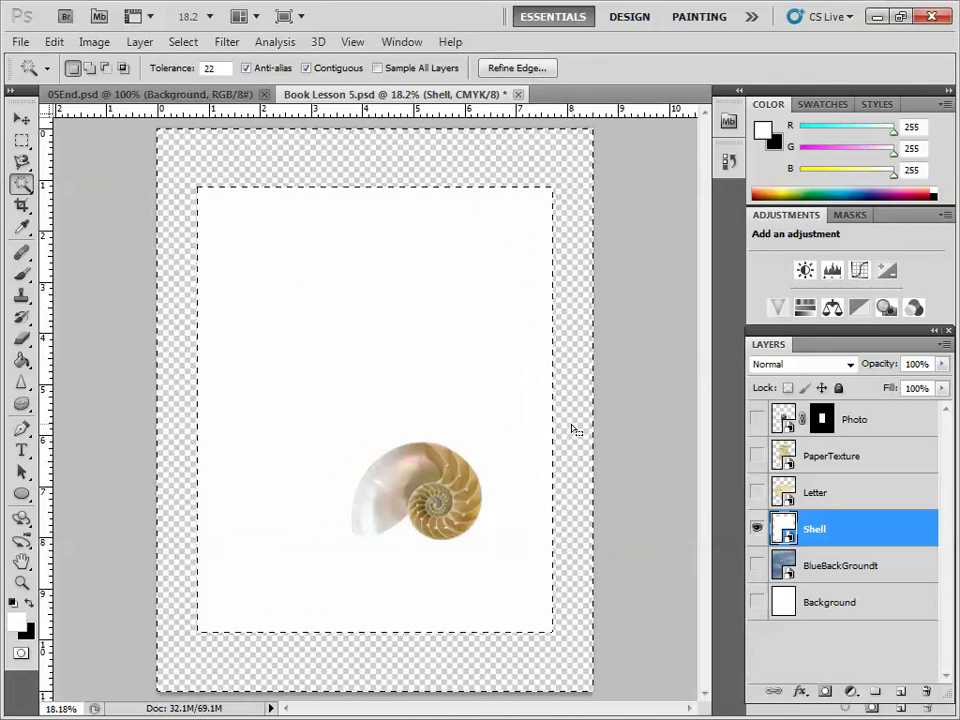
pyautogui.keyDown('shift'); pyautogui.click(537, 369); pyautogui.keyUp('shift')
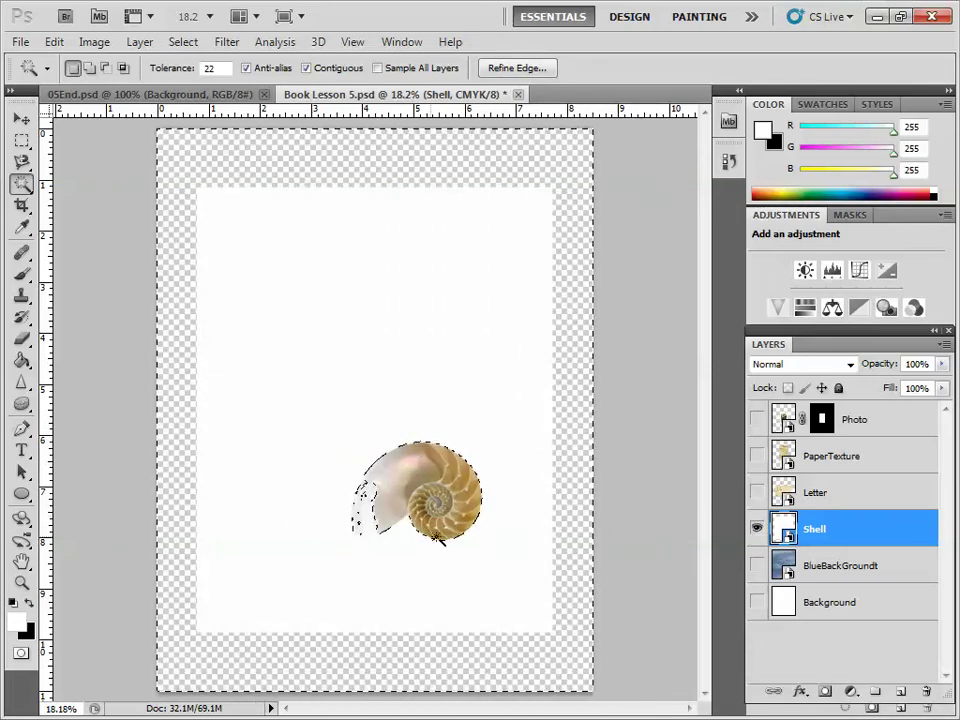
pyautogui.click(211, 66)
pyautogui.write('5')
pyautogui.hotkey('ctrl', 'd')
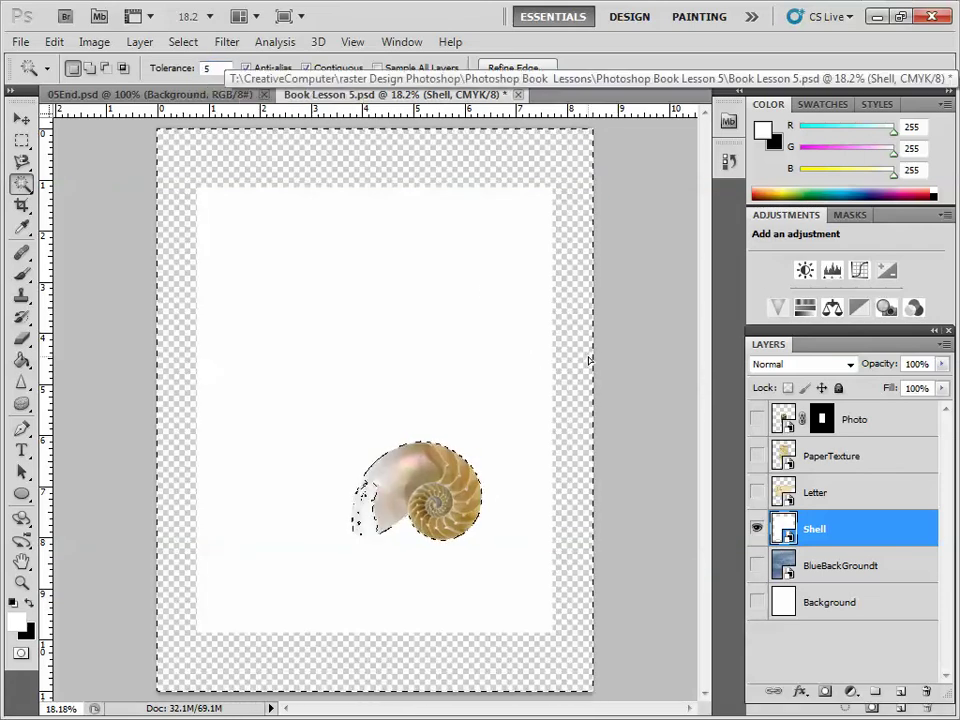
pyautogui.click(567, 369)
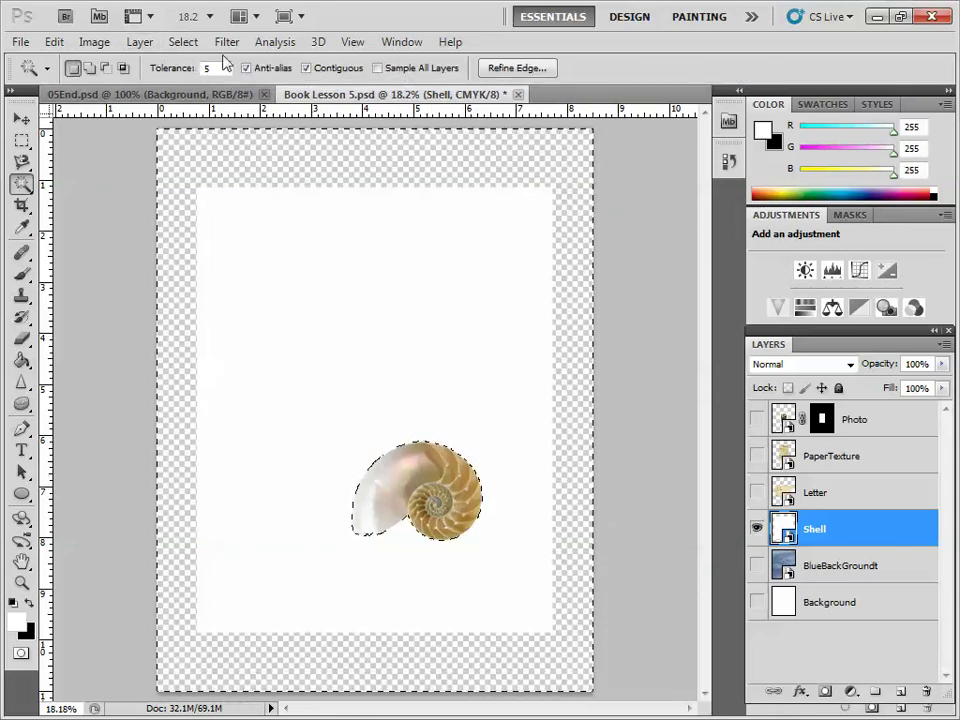
# Step: Invert the selection and mask the Shell layer so only the shell remains
pyautogui.click(185, 44)
pyautogui.click(186, 115)
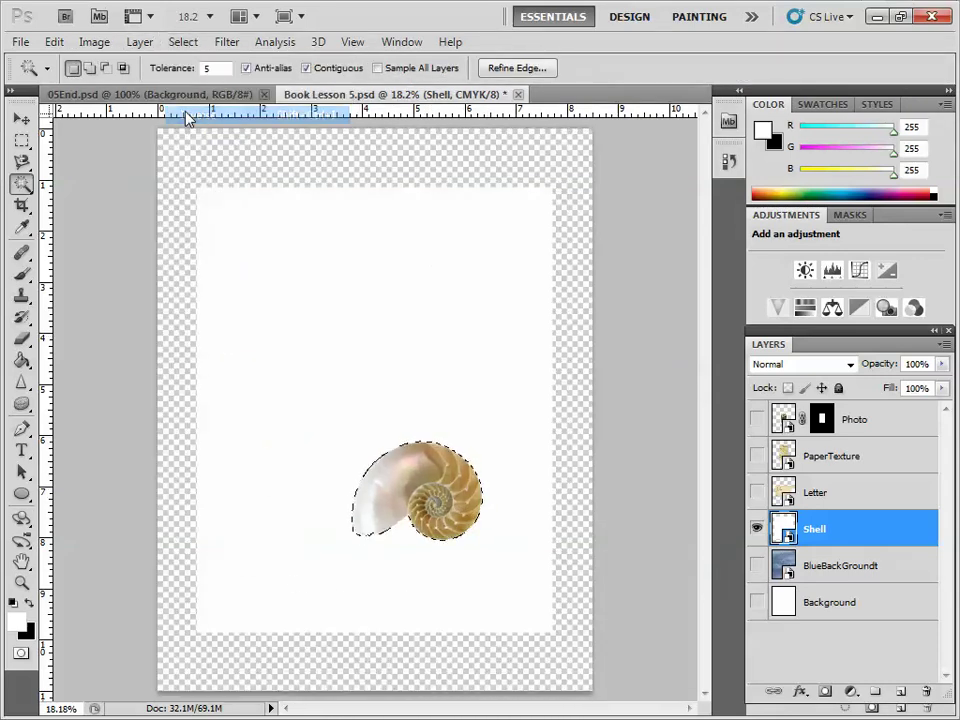
pyautogui.click(825, 691)
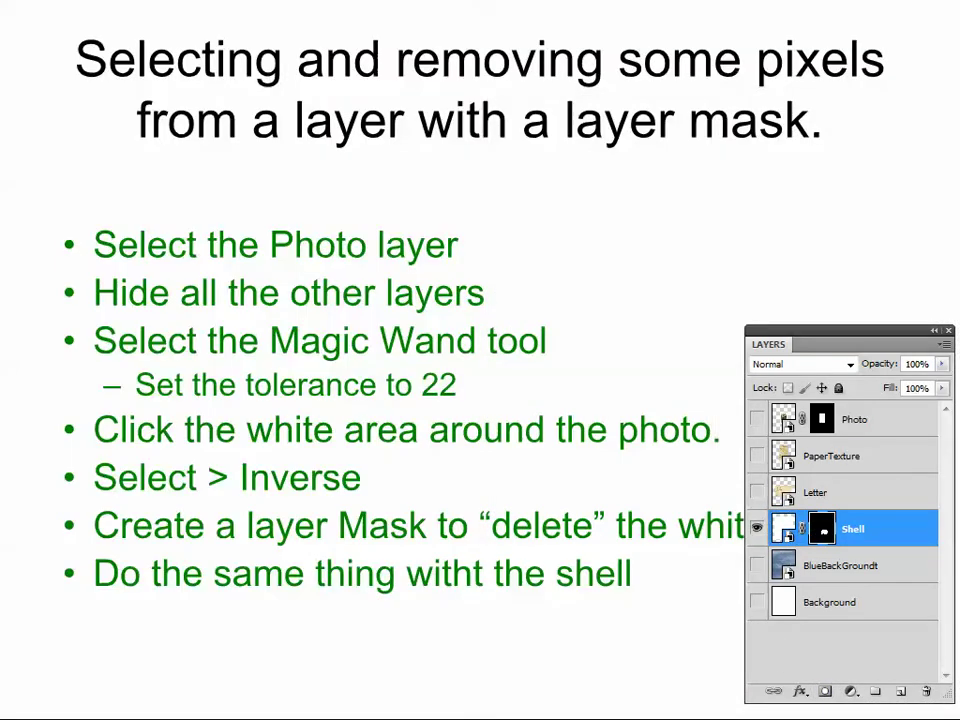
pyautogui.click(628, 269)
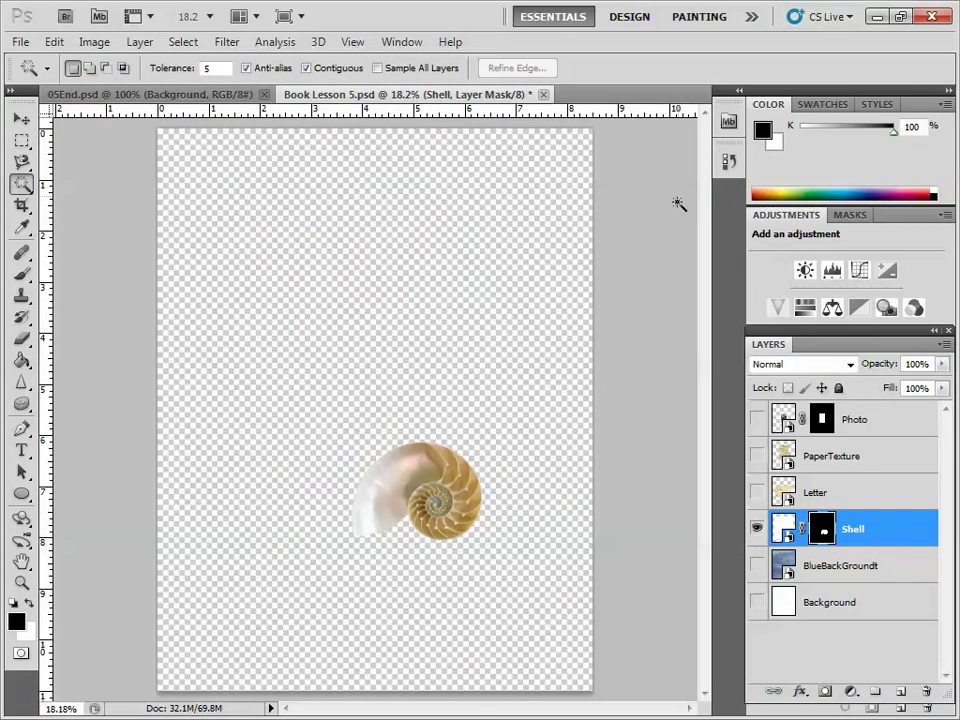
# Step: Show the BlueBackGroundt, Letter, PaperTexture and Photo layers together with Shell, with the Background layer hidden
pyautogui.click(757, 602)
pyautogui.click(757, 565)
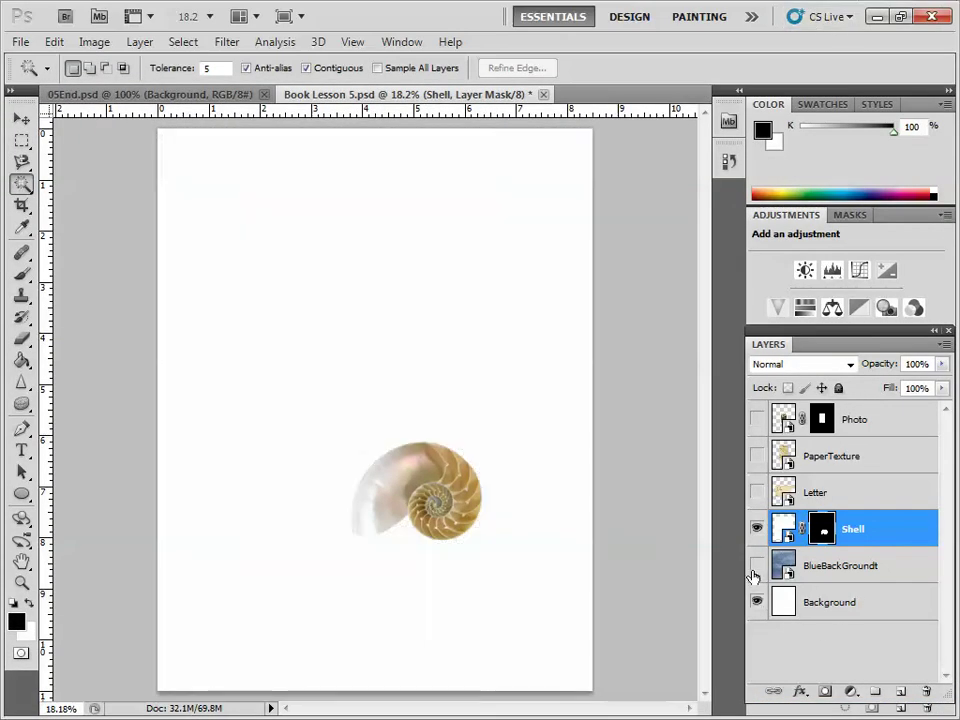
pyautogui.click(757, 492)
pyautogui.click(757, 456)
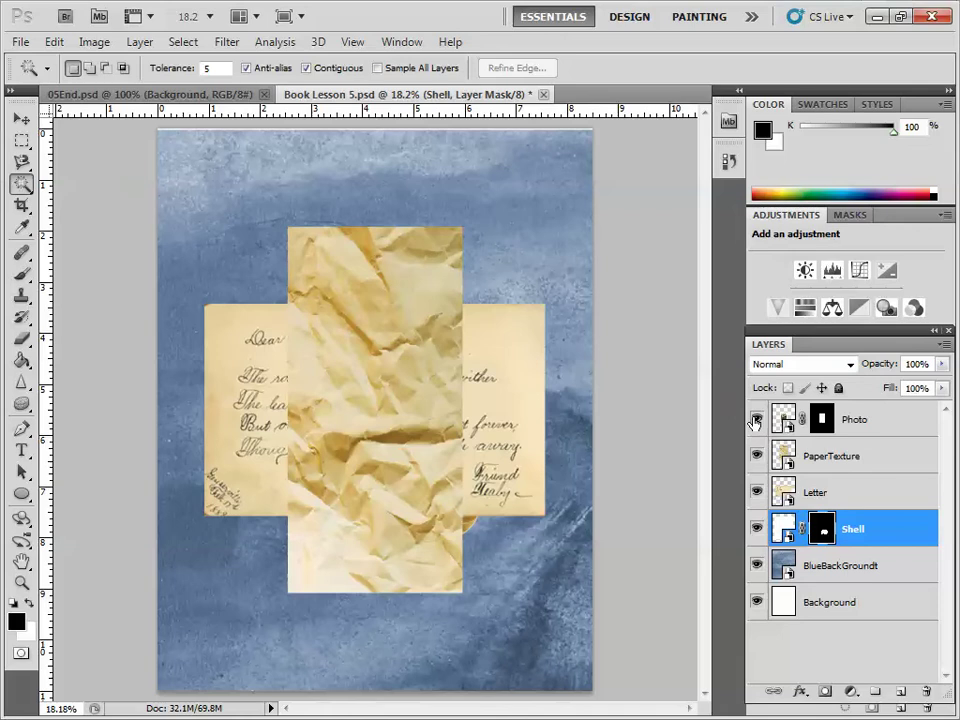
pyautogui.click(757, 419)
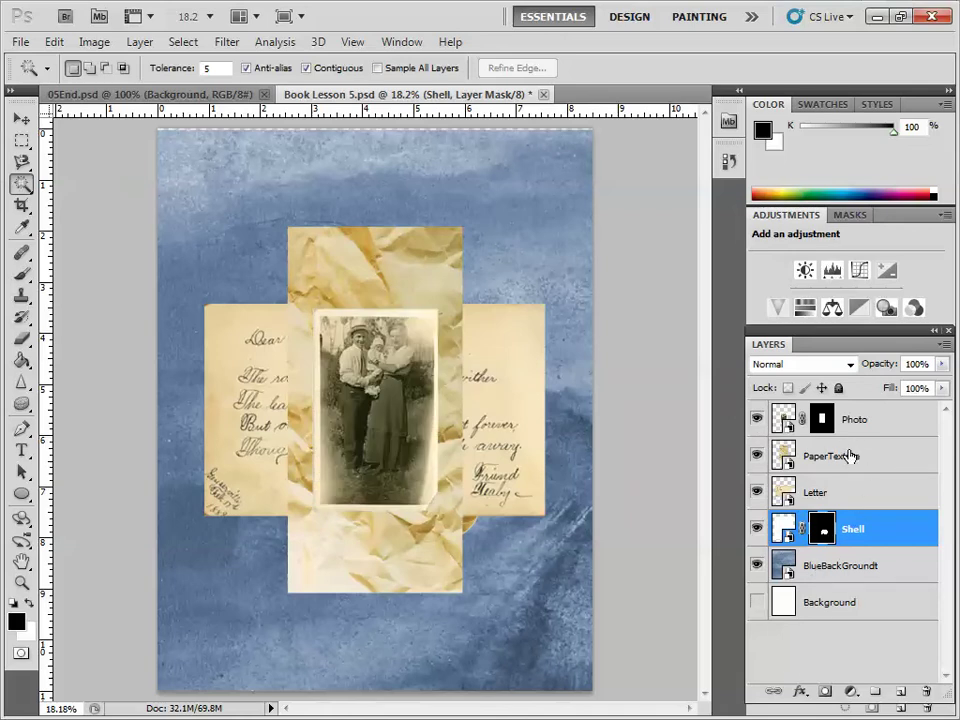
# Step: Reorder the layers above BlueBackGroundt from front to back as Shell, Photo, Letter and PaperTexture
pyautogui.moveTo(849, 460); pyautogui.dragTo(860, 547)
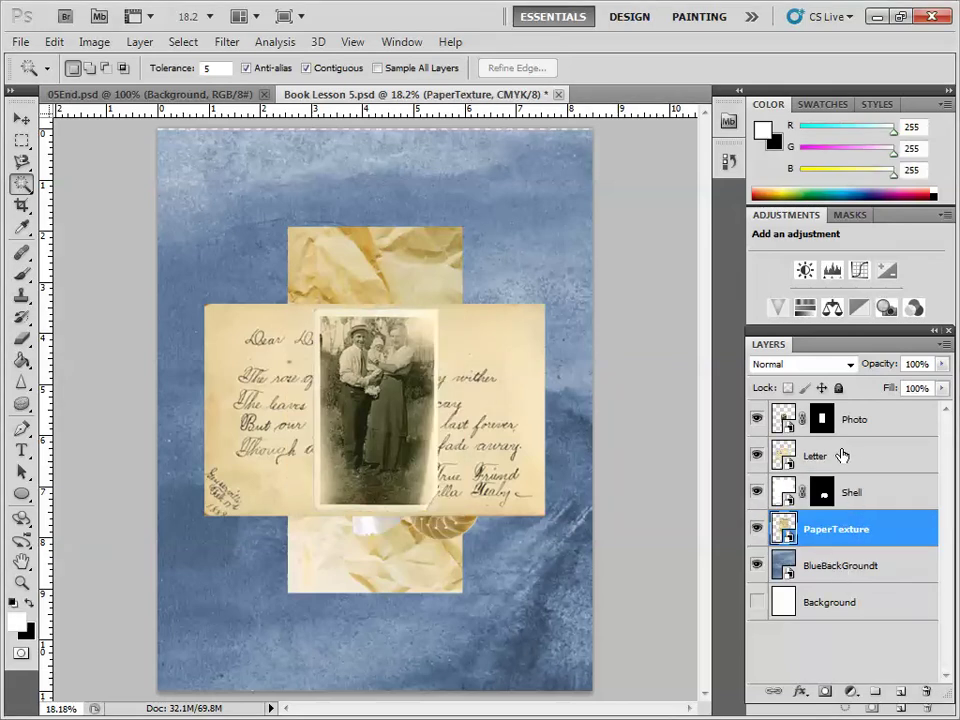
pyautogui.moveTo(842, 456); pyautogui.dragTo(843, 500)
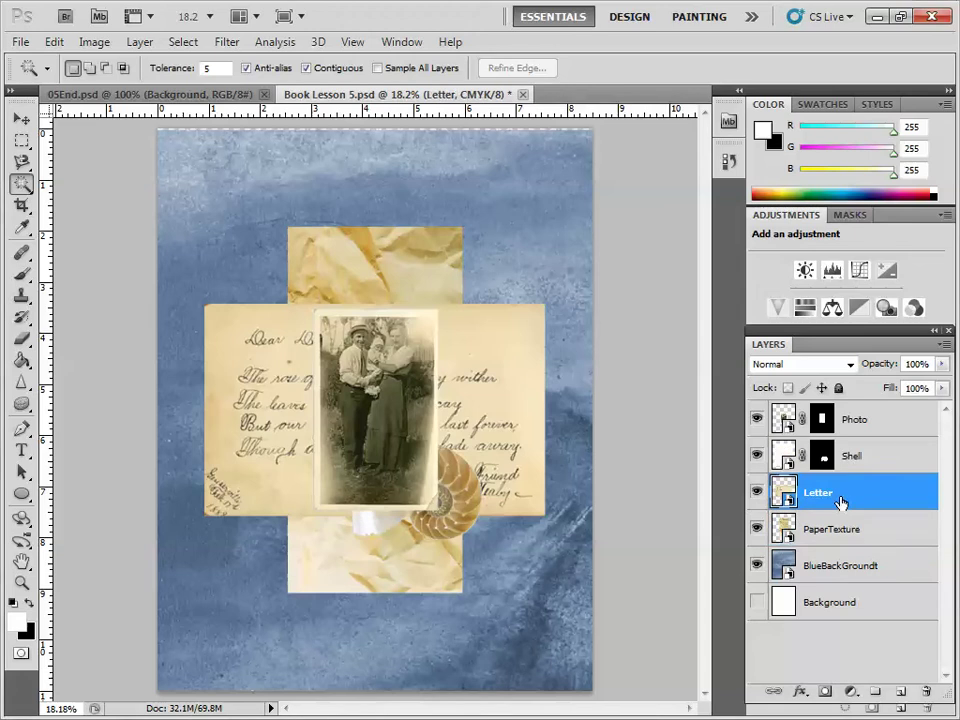
pyautogui.moveTo(868, 433); pyautogui.dragTo(869, 470)
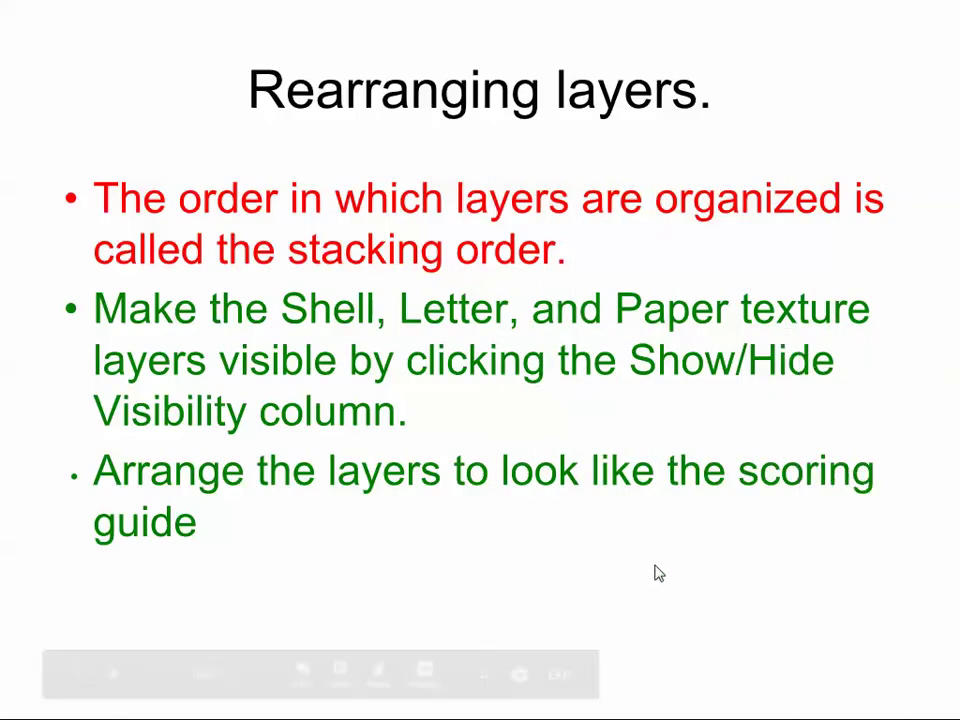
pyautogui.click(660, 577)
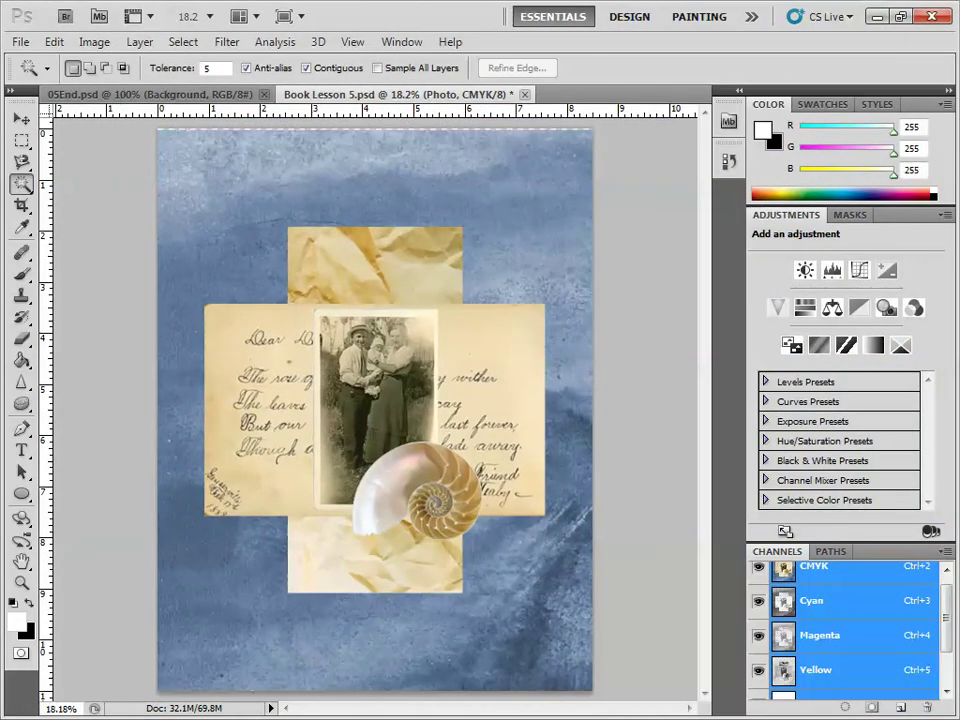
# Step: Bring back the layer list and hide the Shell, Photo and Letter layers
pyautogui.press('F7')
pyautogui.moveTo(894, 371); pyautogui.dragTo(863, 356)
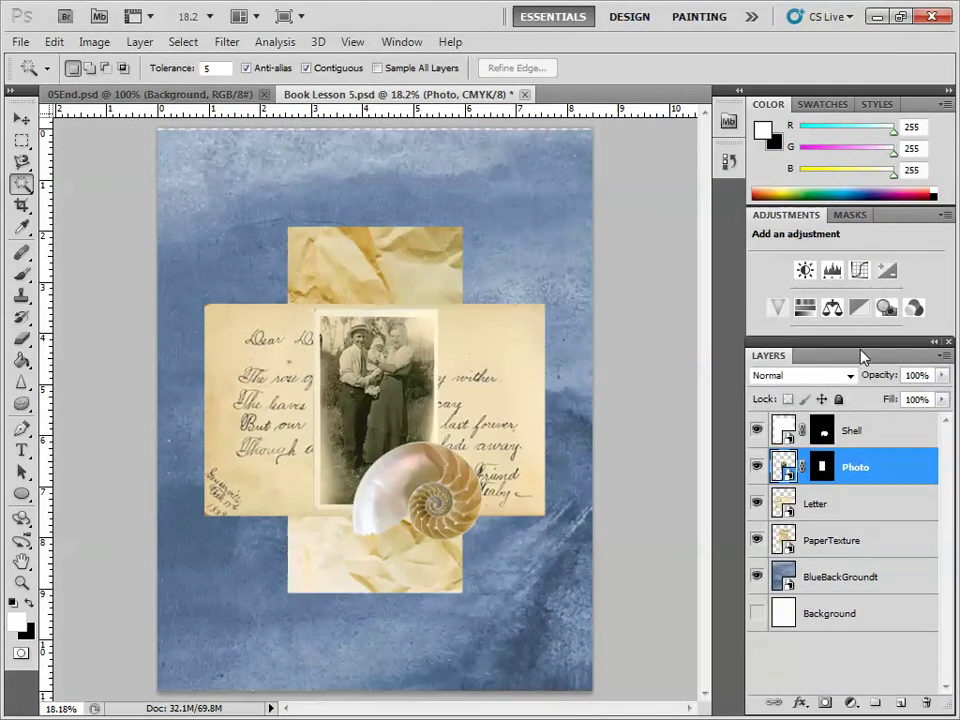
pyautogui.click(756, 432)
pyautogui.click(756, 466)
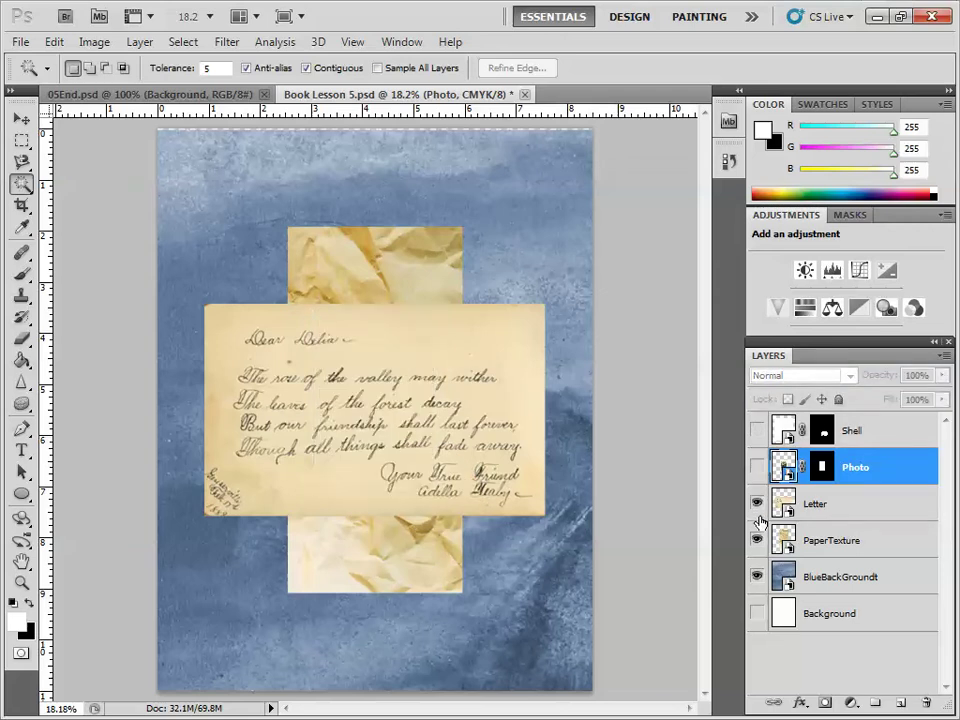
pyautogui.click(757, 503)
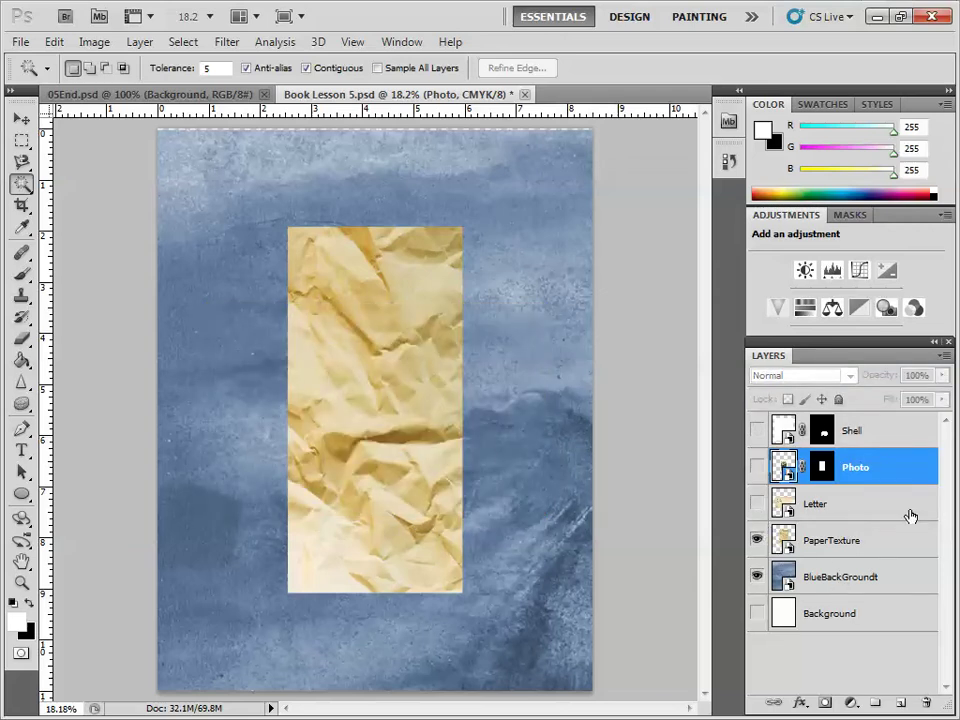
# Step: Move the PaperTexture layer's image into the upper-right corner of the canvas with the Move tool
pyautogui.click(829, 546)
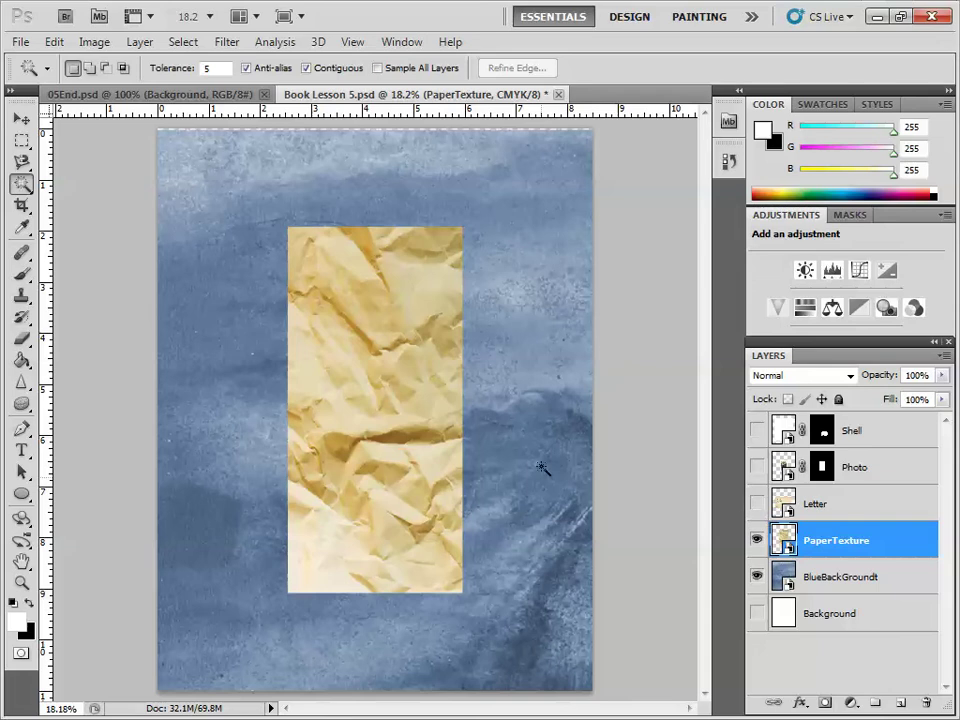
pyautogui.click(21, 118)
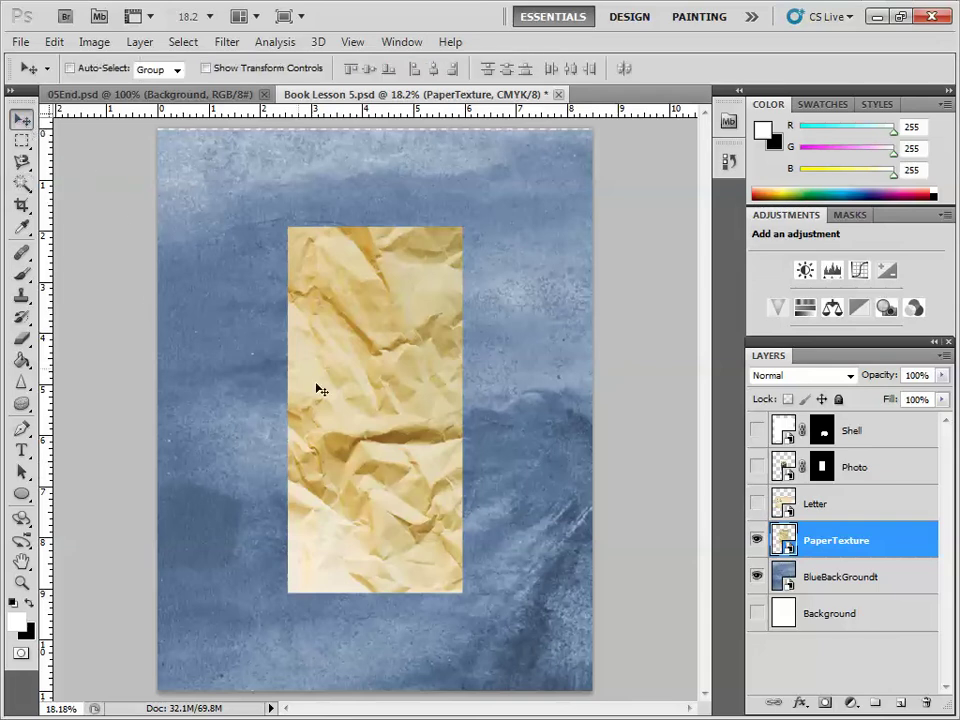
pyautogui.moveTo(380, 419); pyautogui.dragTo(502, 318)
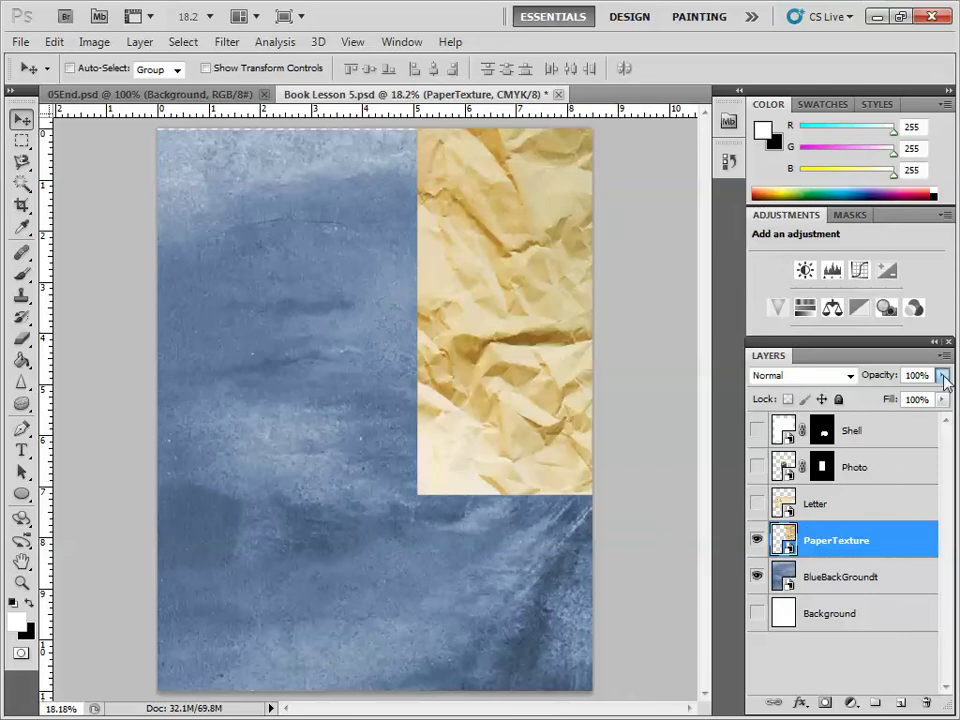
# Step: Lower the PaperTexture layer's opacity to 55% and set its blending mode to Luminosity after trying other modes such as Subtract and Color
pyautogui.moveTo(941, 375); pyautogui.dragTo(899, 402)
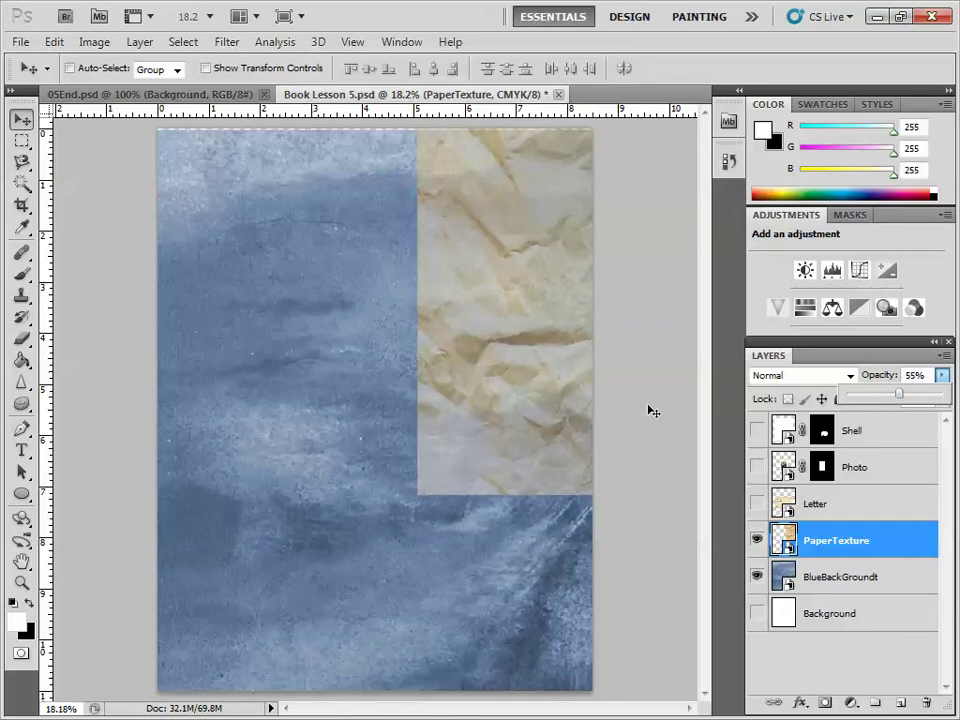
pyautogui.click(841, 384)
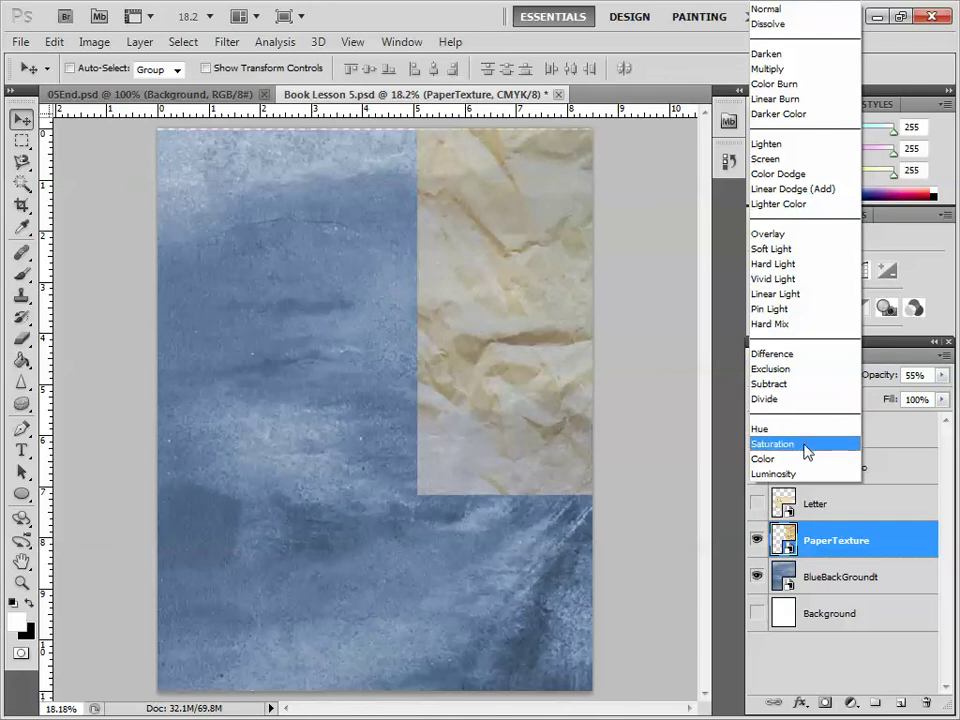
pyautogui.click(789, 384)
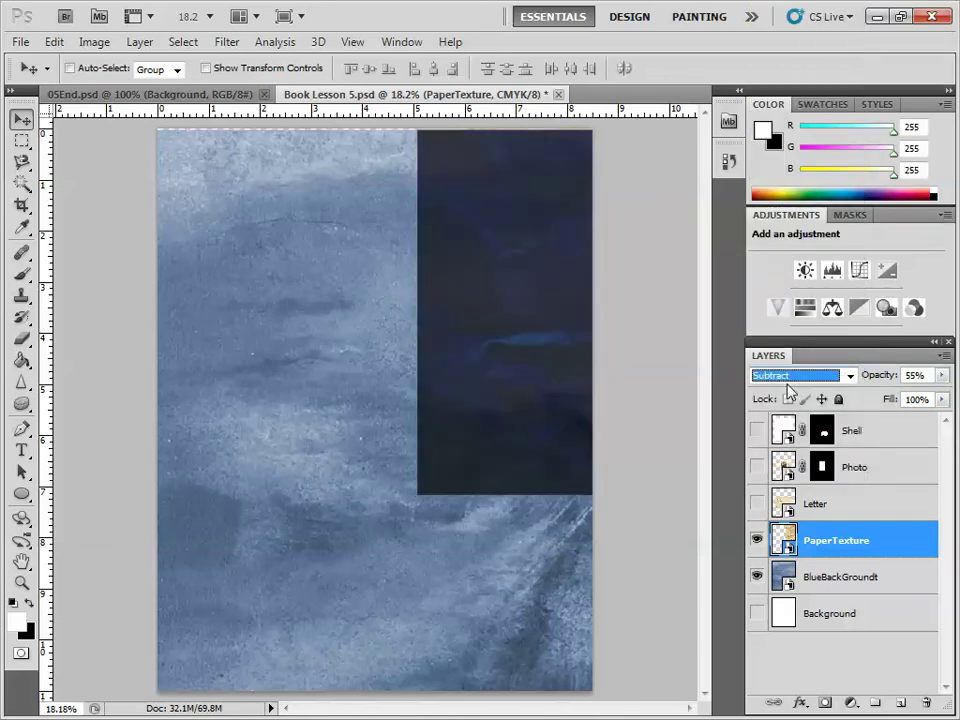
pyautogui.press('Down')
pyautogui.press('Down')
pyautogui.press('Down')
pyautogui.press('Down')
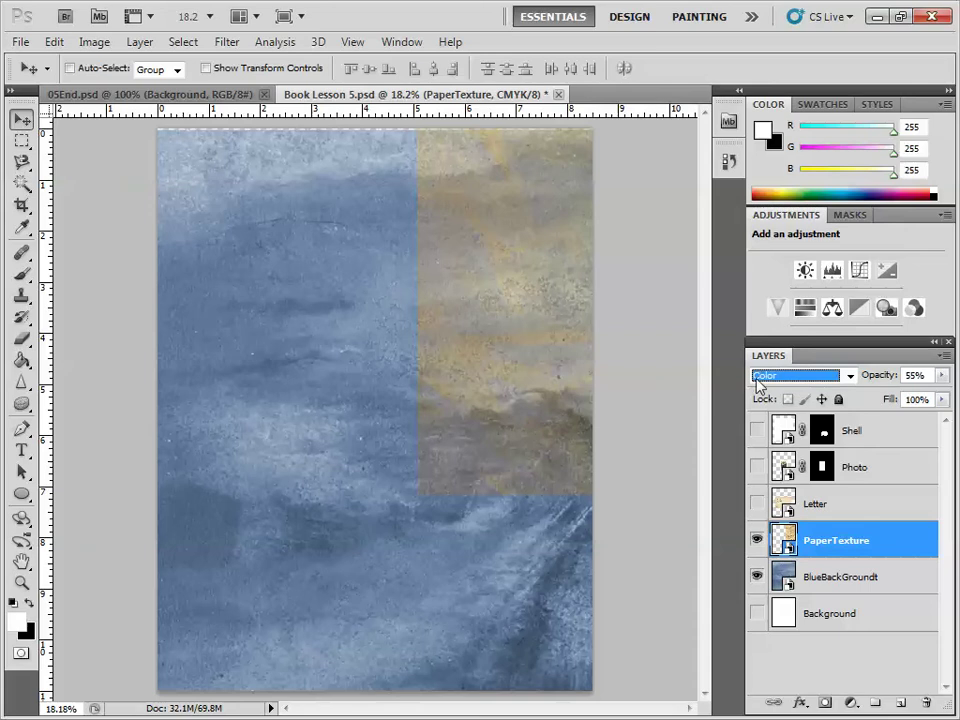
pyautogui.press('Down')
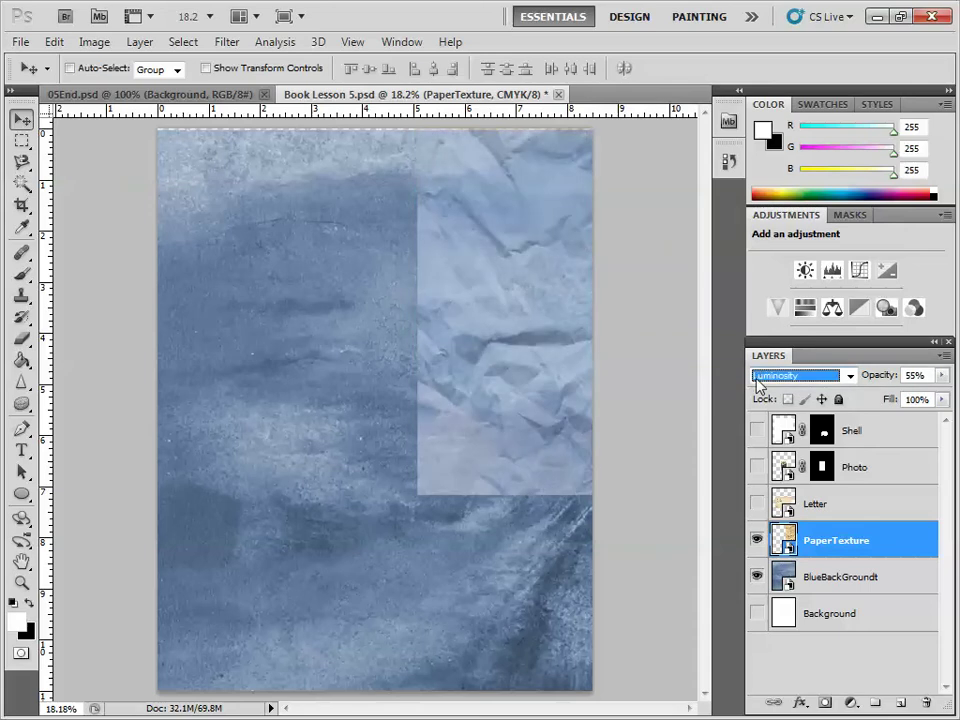
pyautogui.press('Up')
pyautogui.press('Down')
# Step: Raise the PaperTexture layer's opacity to 75%
pyautogui.click(941, 375)
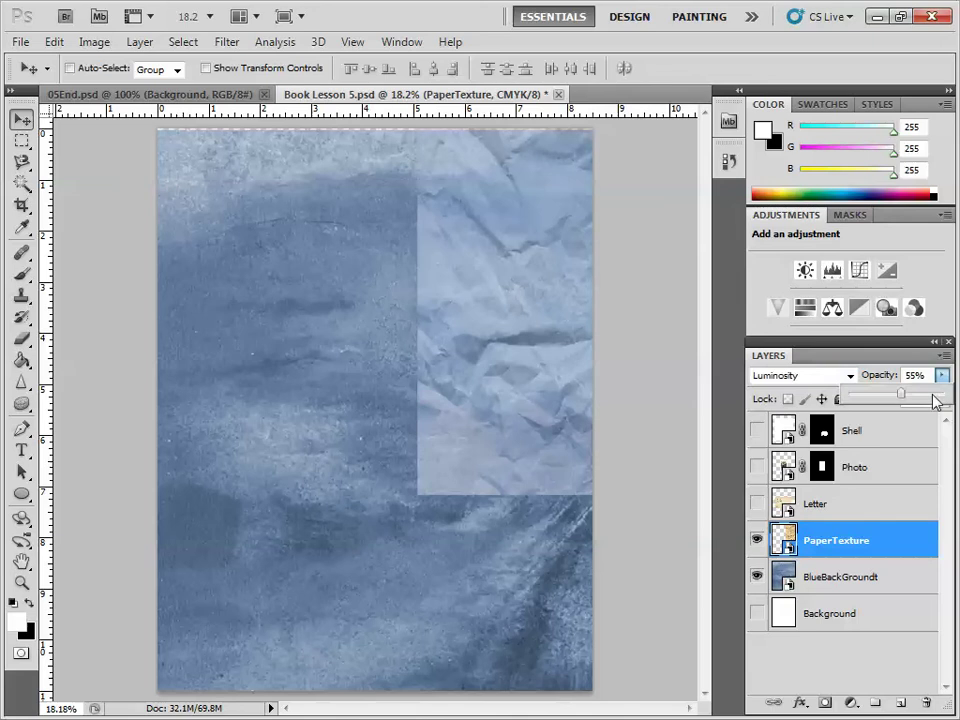
pyautogui.moveTo(903, 398); pyautogui.dragTo(919, 398)
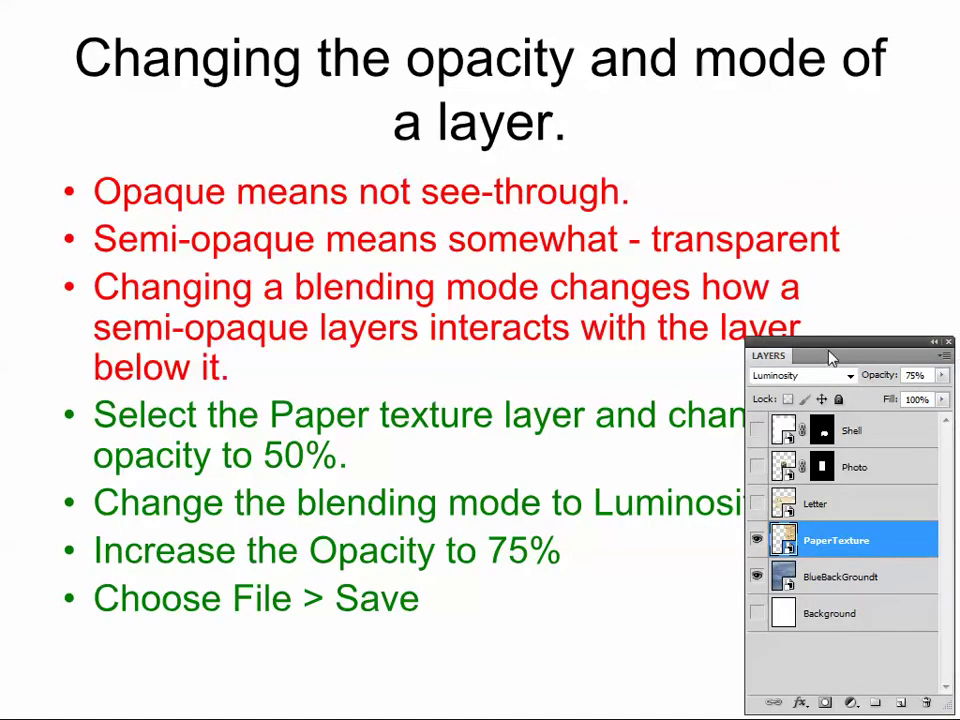
pyautogui.press('Right')
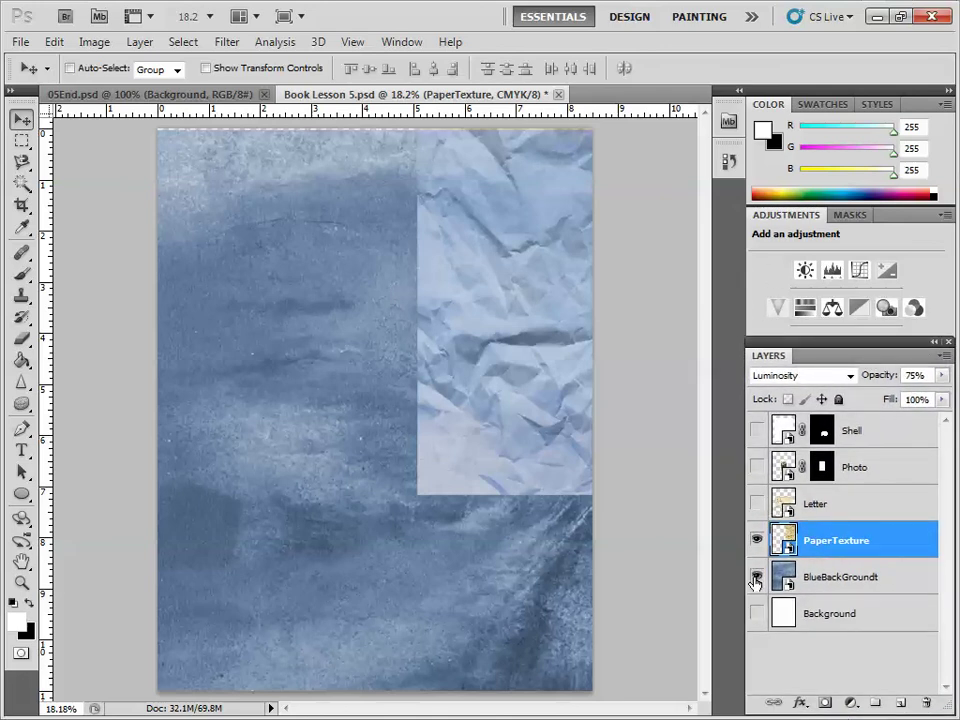
# Step: Show the Letter and Photo layers together with PaperTexture and BlueBackGroundt, leaving Shell and Background hidden
pyautogui.click(757, 541)
pyautogui.click(757, 503)
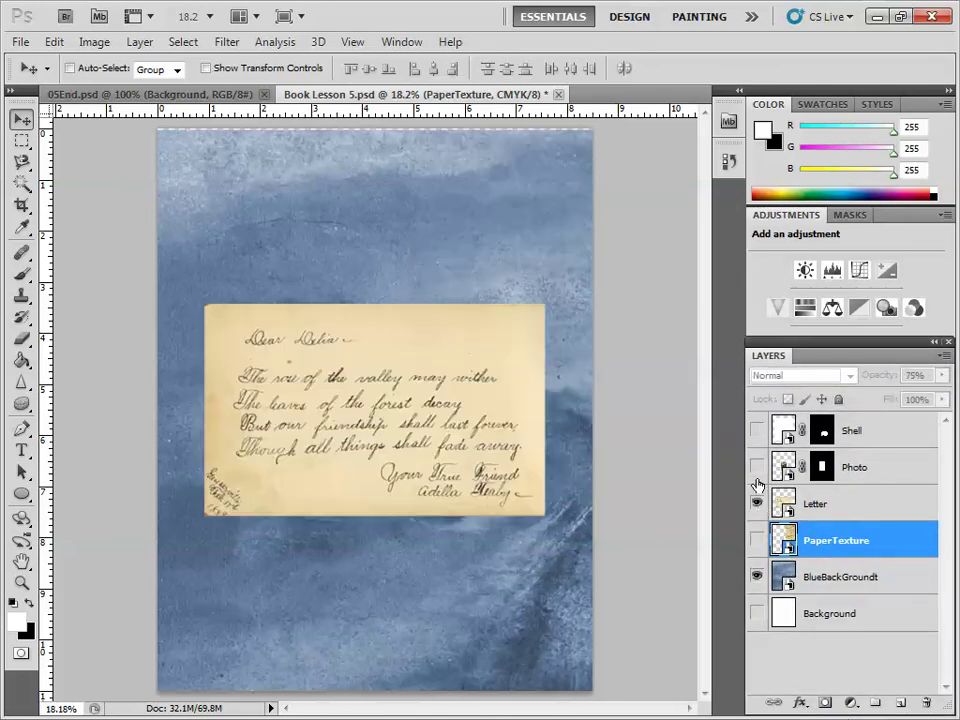
pyautogui.click(757, 467)
pyautogui.click(757, 541)
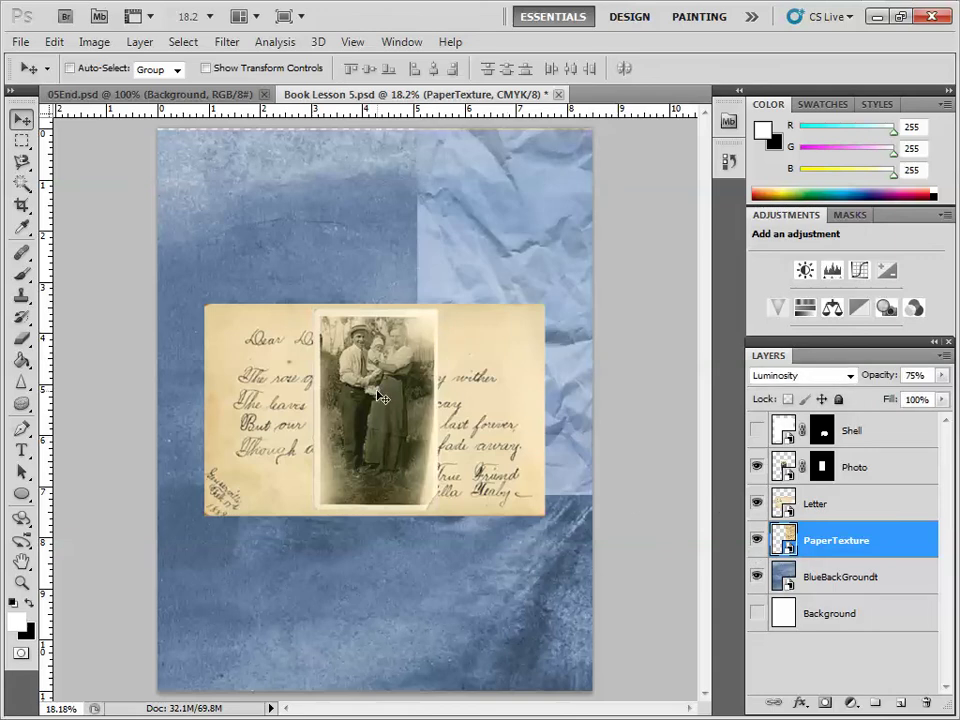
pyautogui.moveTo(403, 388); pyautogui.dragTo(455, 395)
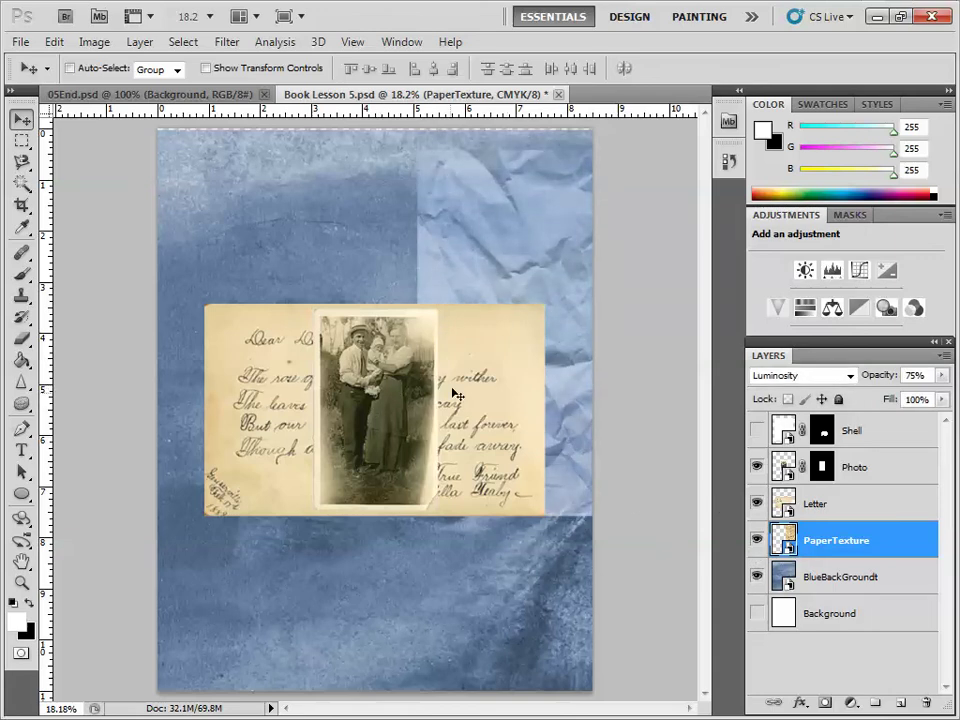
pyautogui.click(52, 41)
pyautogui.click(82, 54)
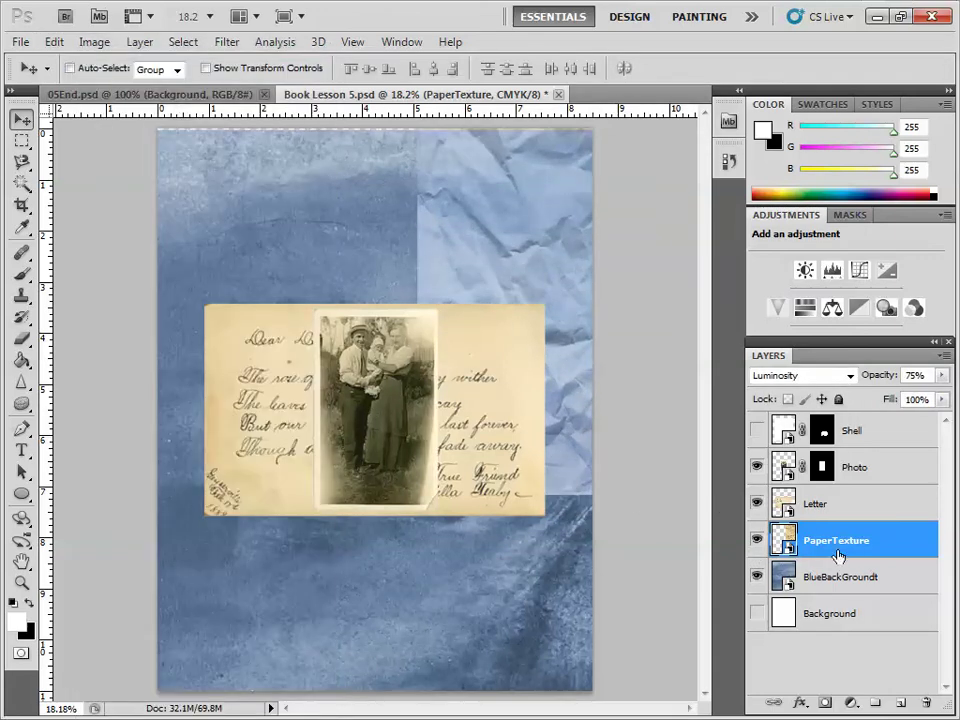
# Step: Move the Photo layer's image down and to the left so it overlaps the lower-left part of the letter
pyautogui.click(832, 507)
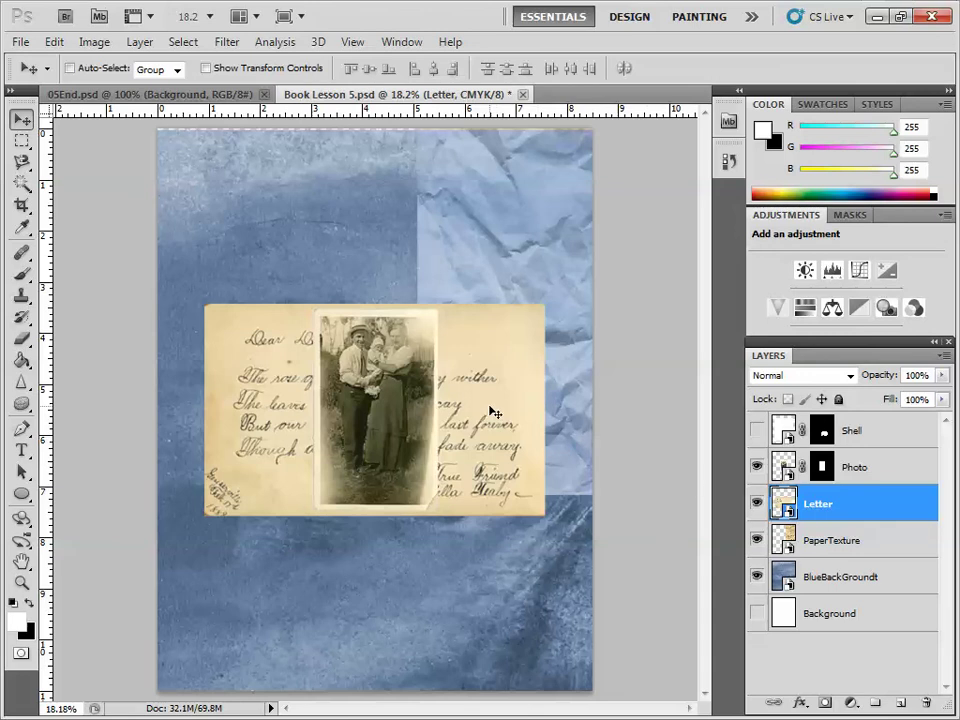
pyautogui.click(846, 476)
pyautogui.moveTo(362, 437); pyautogui.dragTo(284, 552)
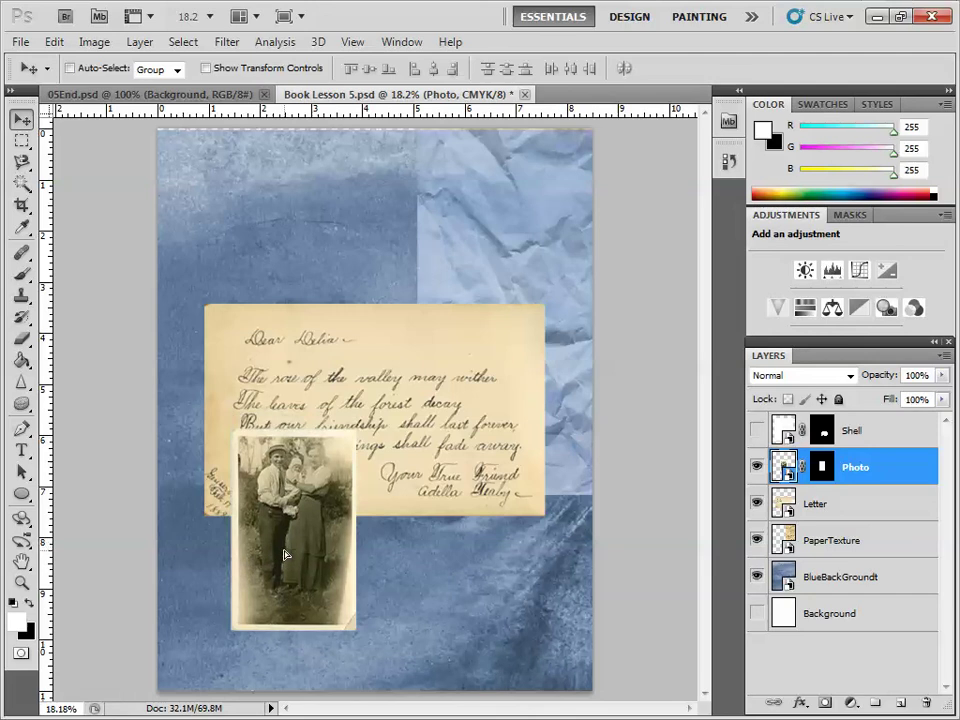
pyautogui.moveTo(286, 555); pyautogui.dragTo(295, 557)
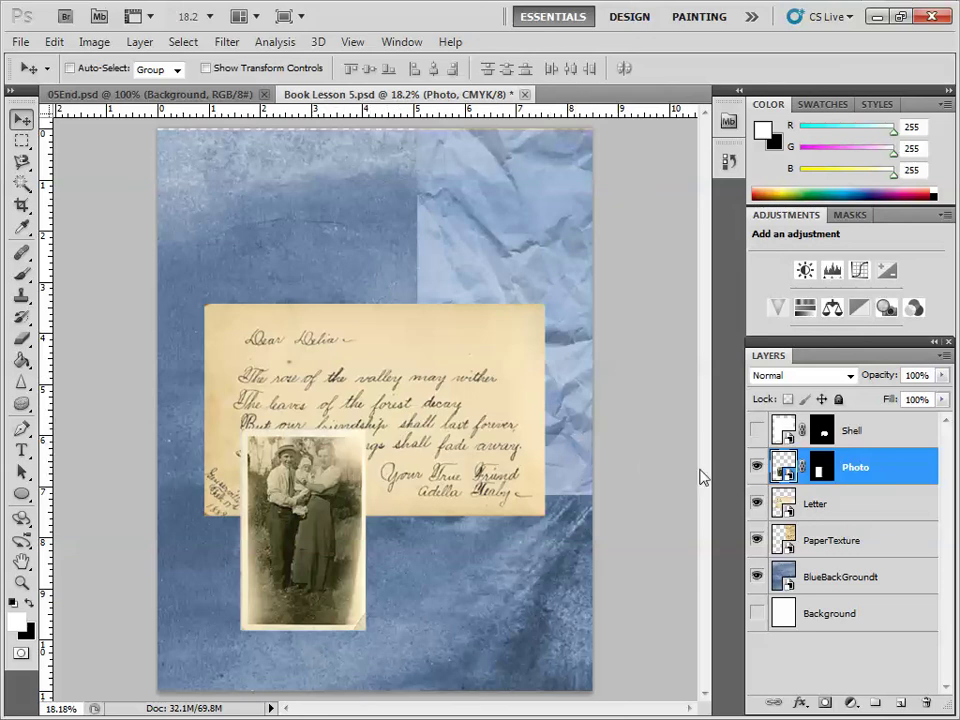
# Step: Link the Photo and Letter layers and move their images together slightly up and to the left
pyautogui.keyDown('shift'); pyautogui.click(842, 512); pyautogui.keyUp('shift')
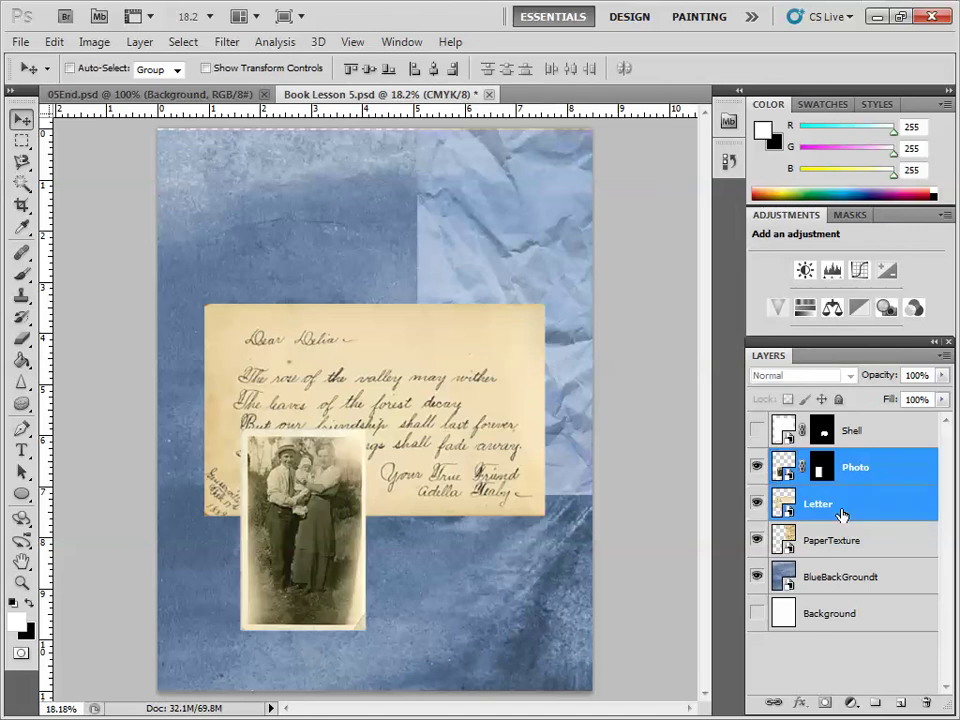
pyautogui.click(940, 357)
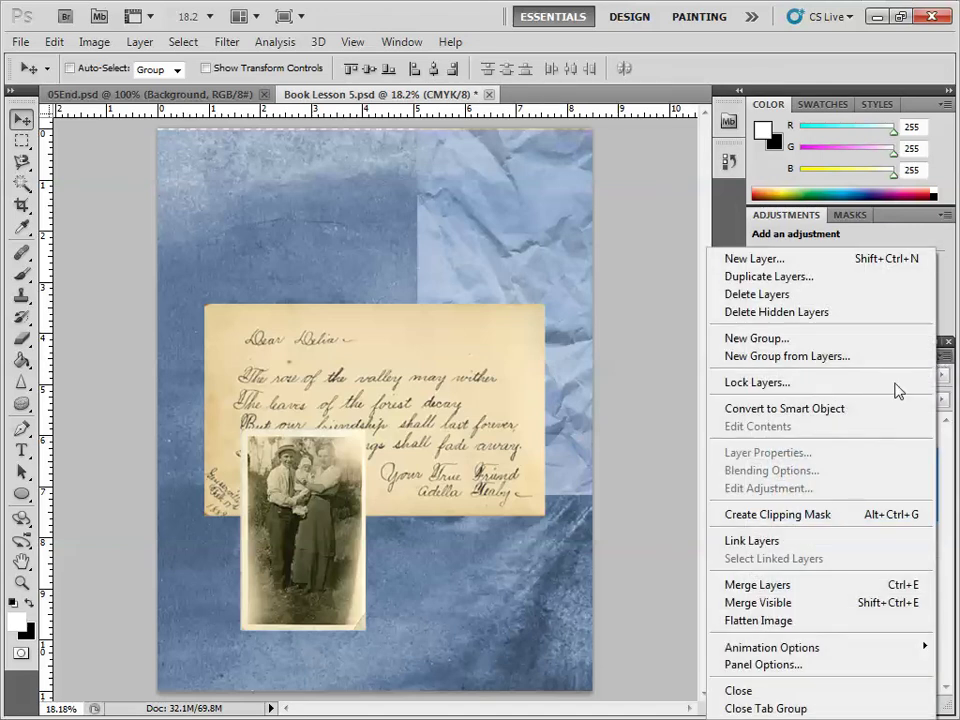
pyautogui.click(782, 541)
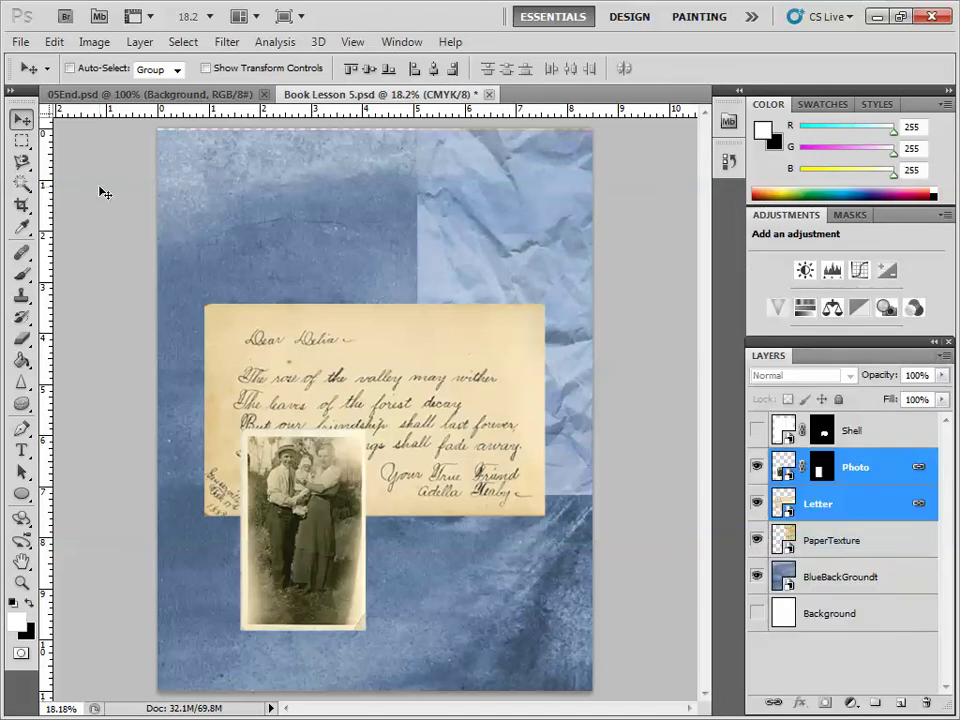
pyautogui.moveTo(408, 432)
pyautogui.mouseDown()
pyautogui.moveTo(403, 402)
pyautogui.moveTo(401, 425)
pyautogui.mouseUp()
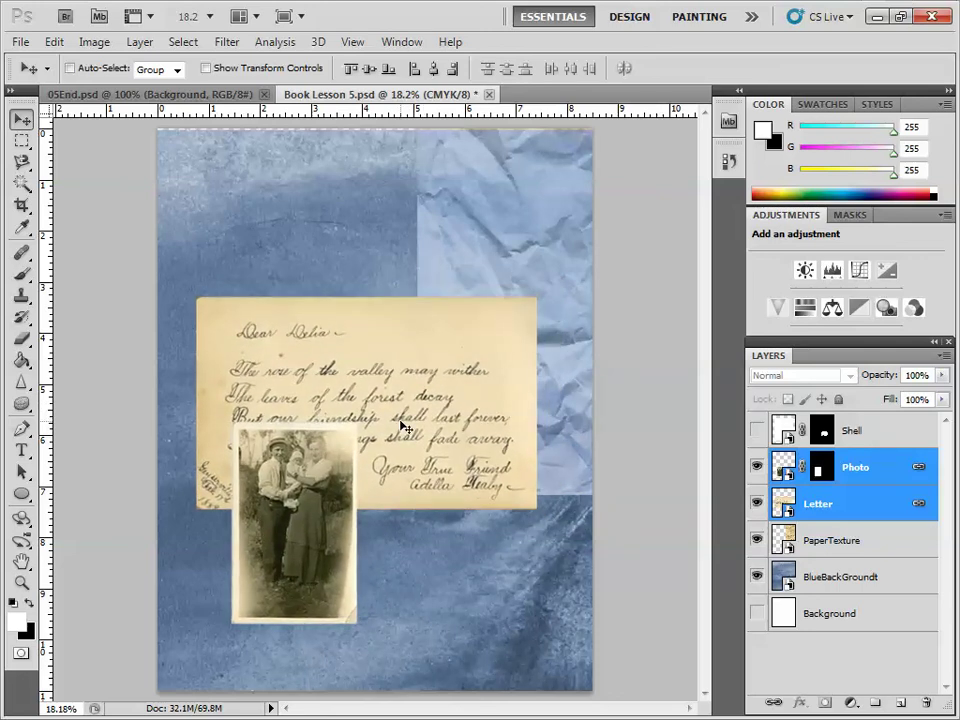
# Step: Scale the linked photo and letter proportionally to about 97.6% with Free Transform and apply the transformation
pyautogui.hotkey('ctrl', 't')
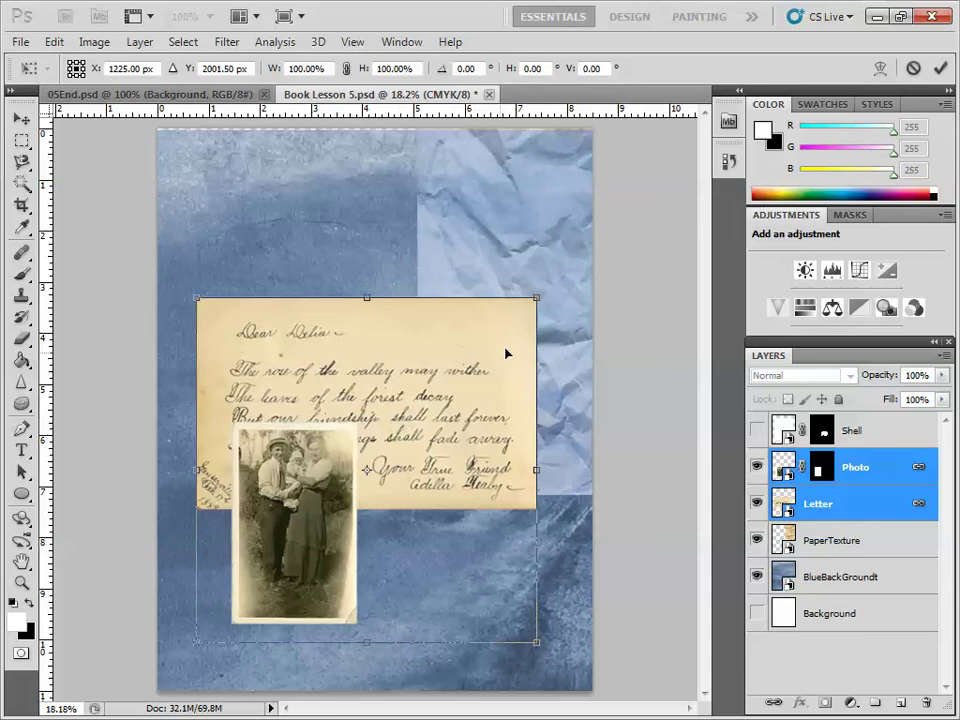
pyautogui.moveTo(535, 298); pyautogui.dragTo(514, 288)
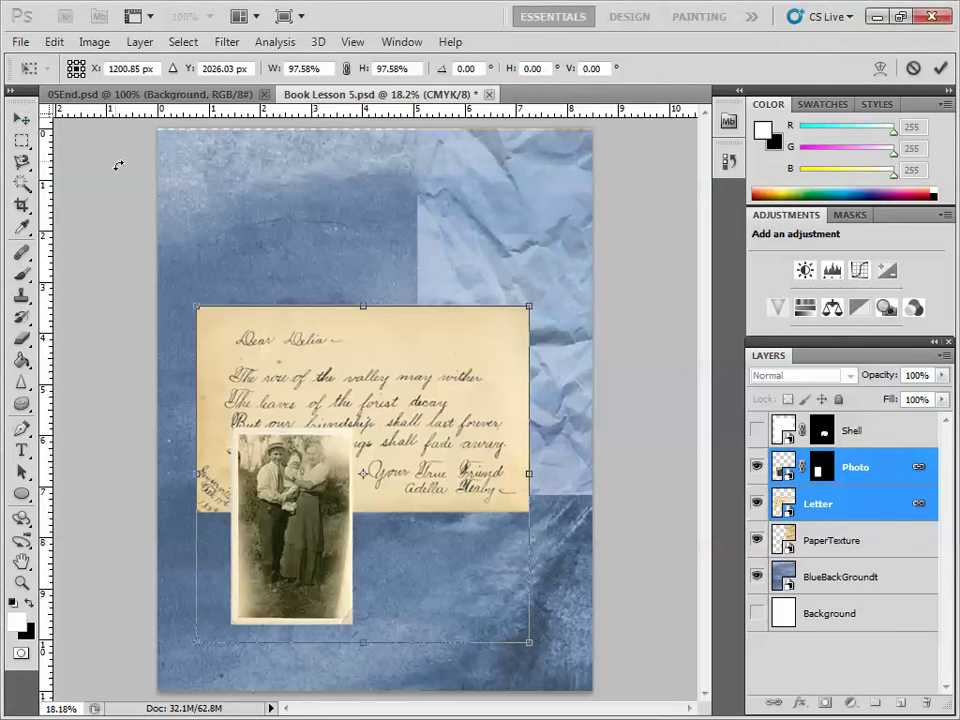
pyautogui.click(21, 118)
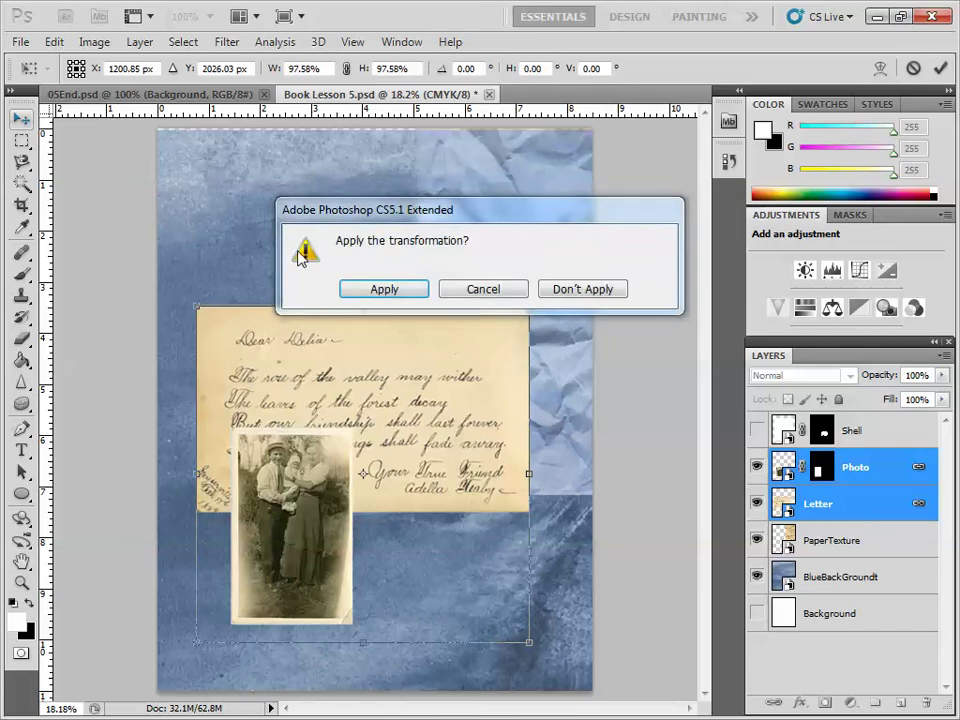
pyautogui.click(388, 288)
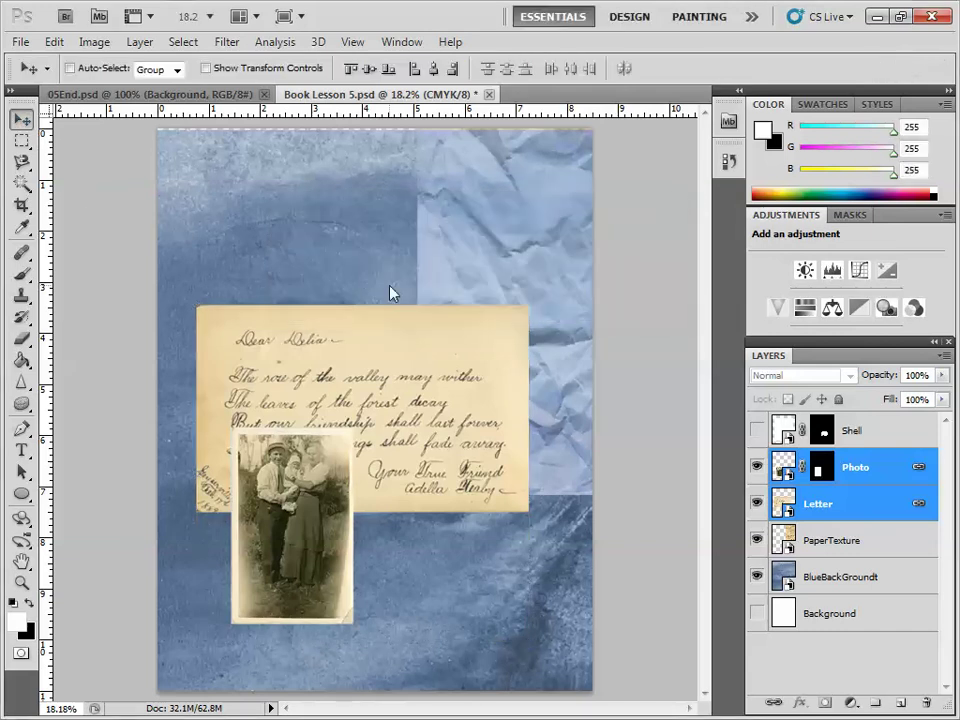
# Step: Save the changes to Book Lesson 5.psd
pyautogui.click(21, 42)
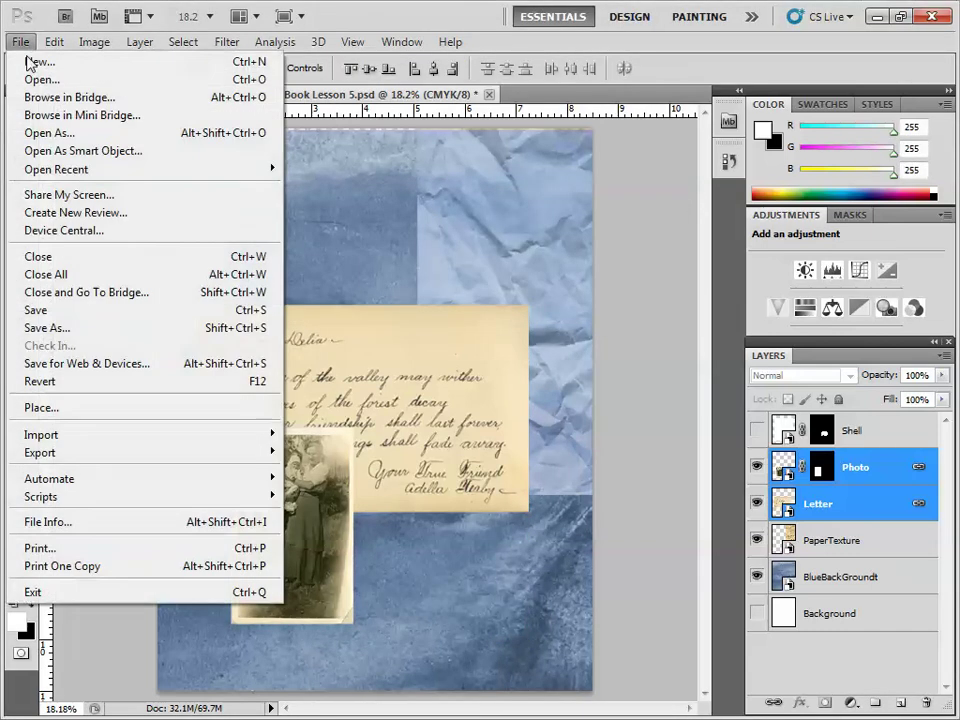